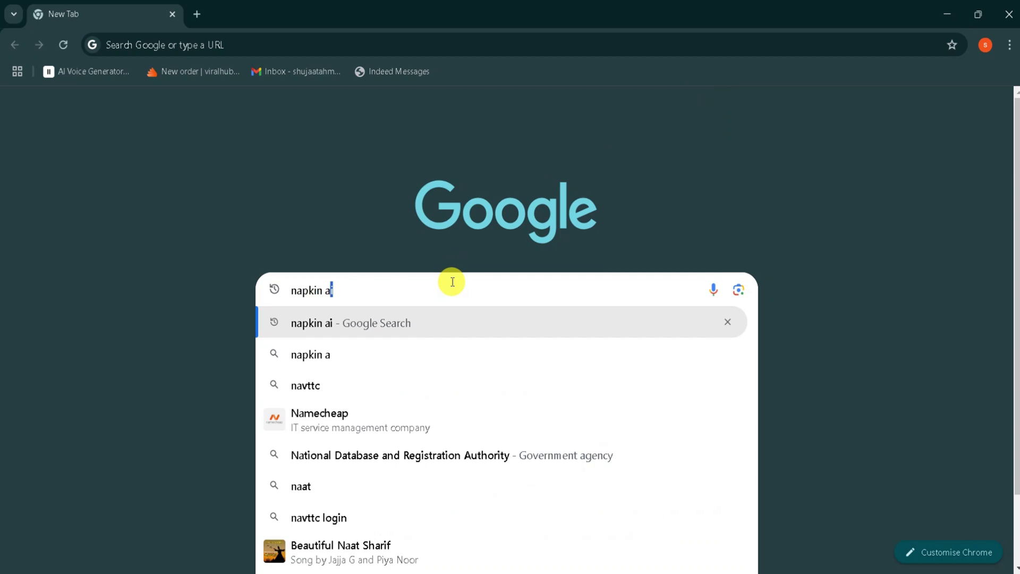
# Search Google for "napkin ai" and open the official Napkin AI website.
pyautogui.write('i')
pyautogui.press('Return')
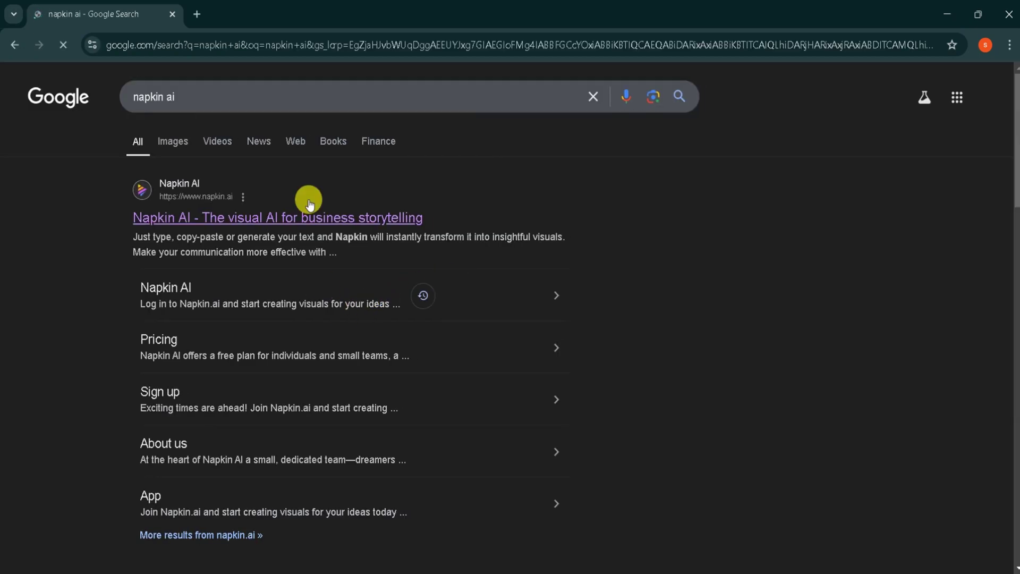
pyautogui.click(309, 212)
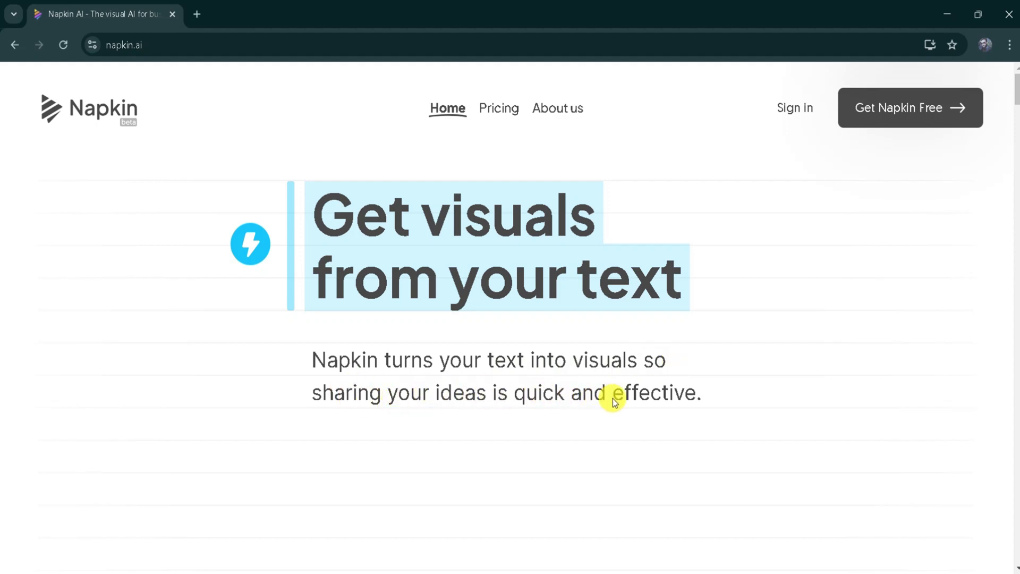
# Review the Napkin home page from How it works through the editing features, export options and use cases to the Gallery.
pyautogui.scroll(-5, 613, 397)
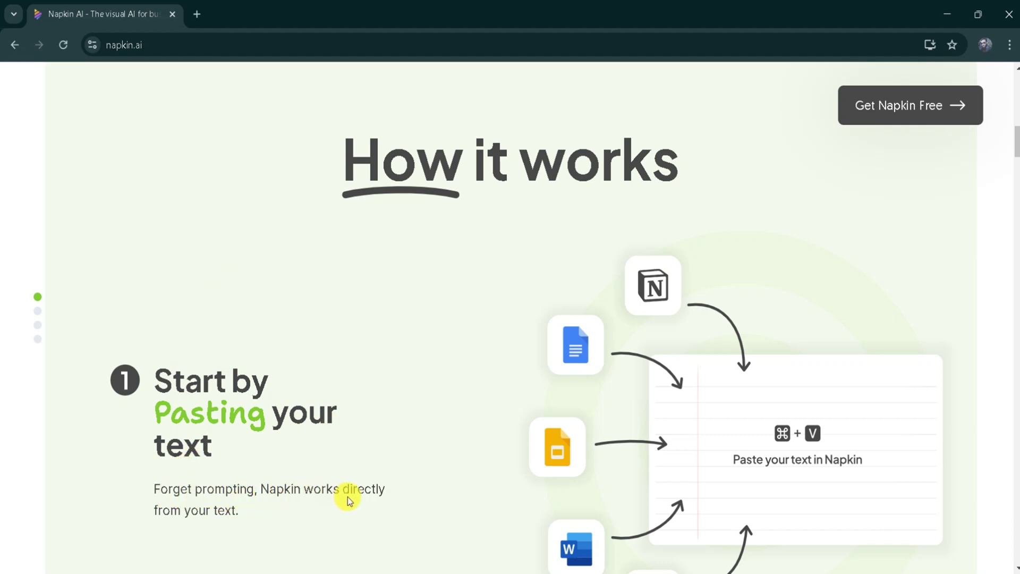
pyautogui.scroll(-4, 200, 520)
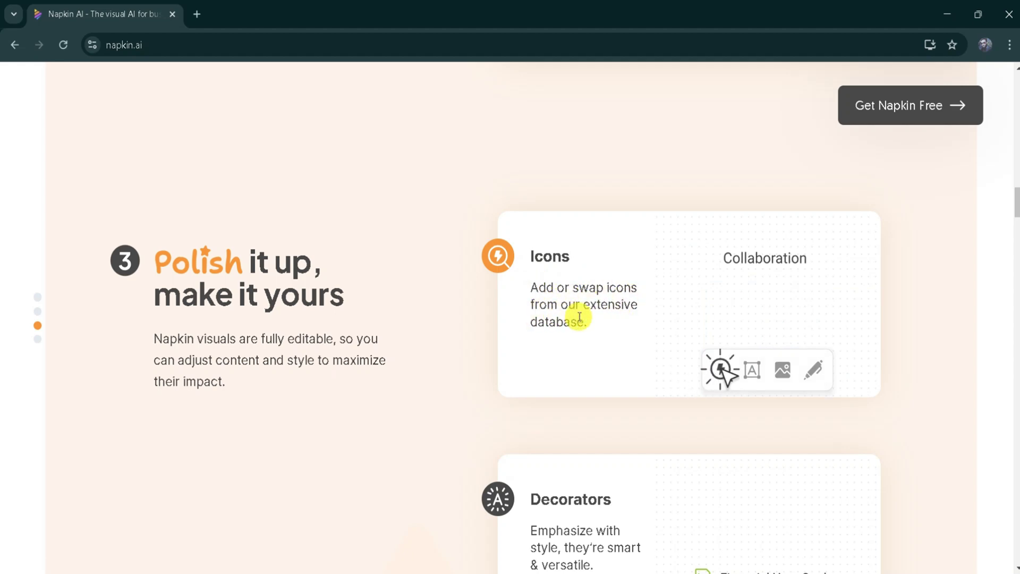
pyautogui.scroll(-4, 579, 317)
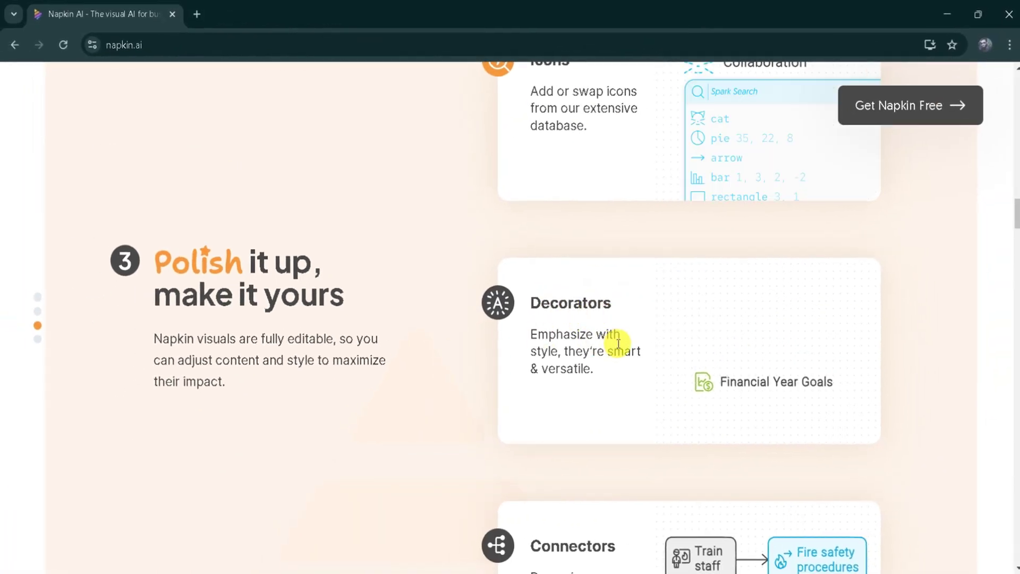
pyautogui.scroll(-3, 619, 366)
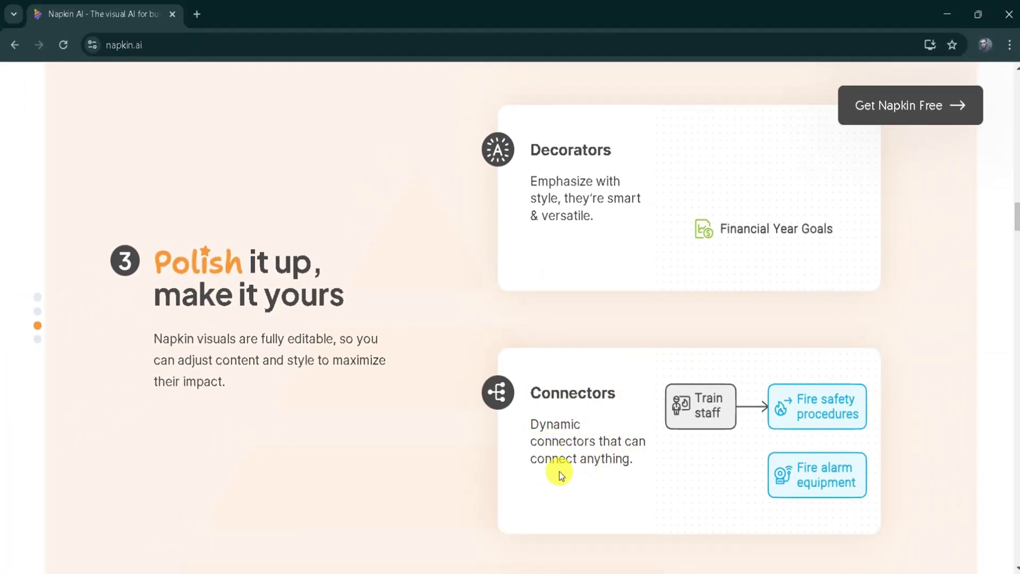
pyautogui.scroll(-5, 559, 475)
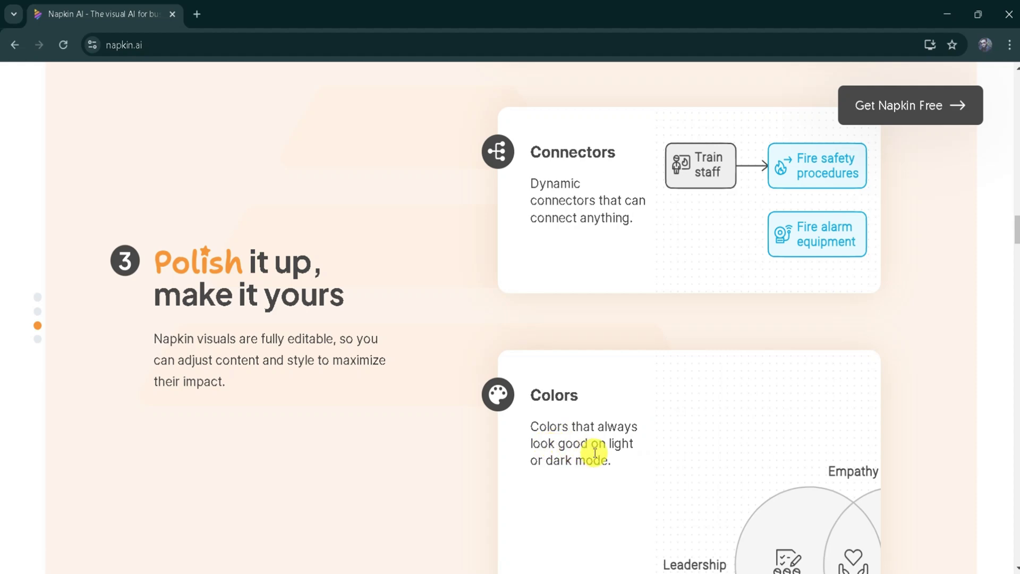
pyautogui.scroll(-6, 597, 467)
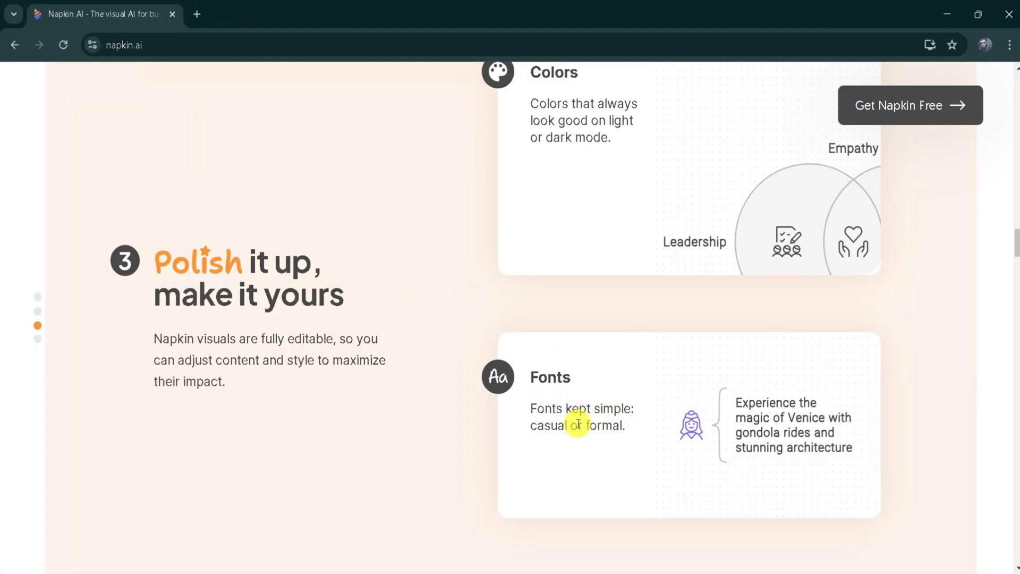
pyautogui.scroll(-5, 611, 437)
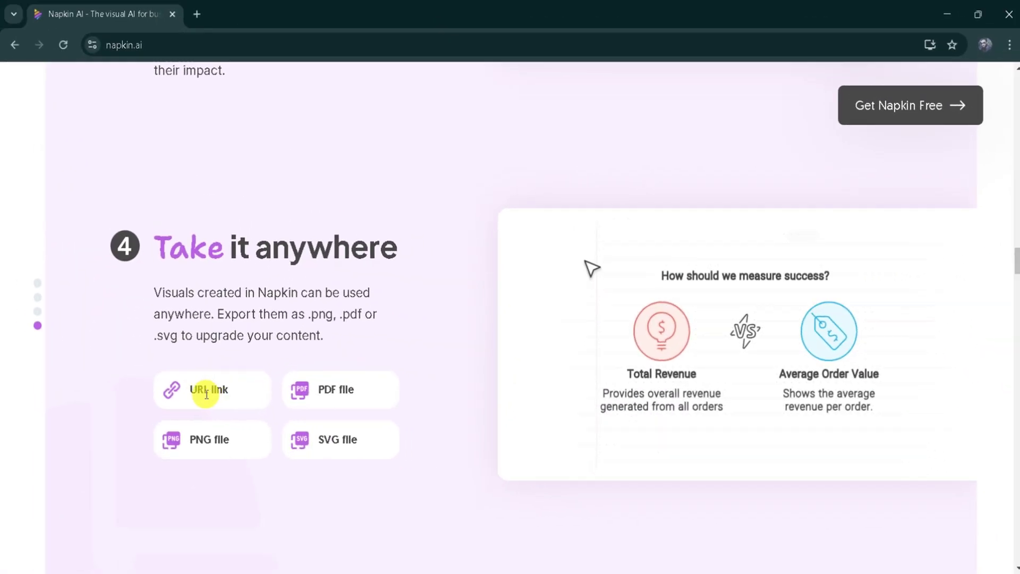
pyautogui.scroll(-10, 221, 275)
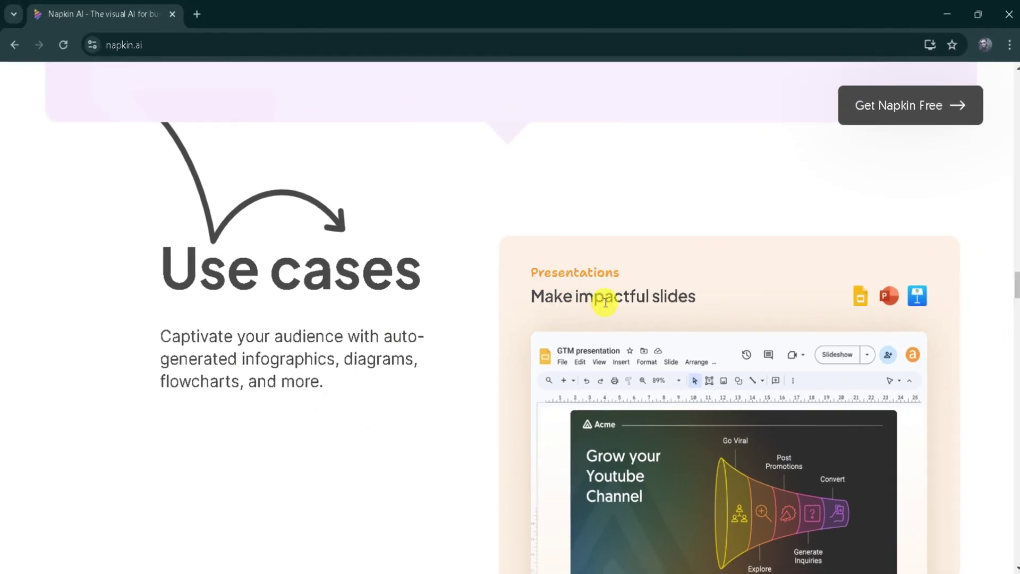
pyautogui.scroll(-9, 650, 296)
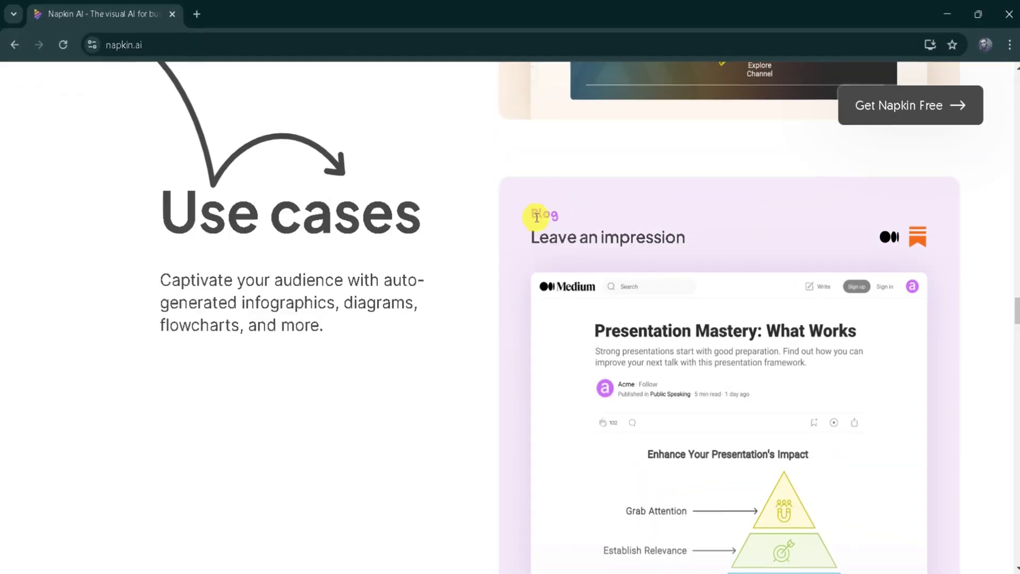
pyautogui.scroll(-8, 636, 246)
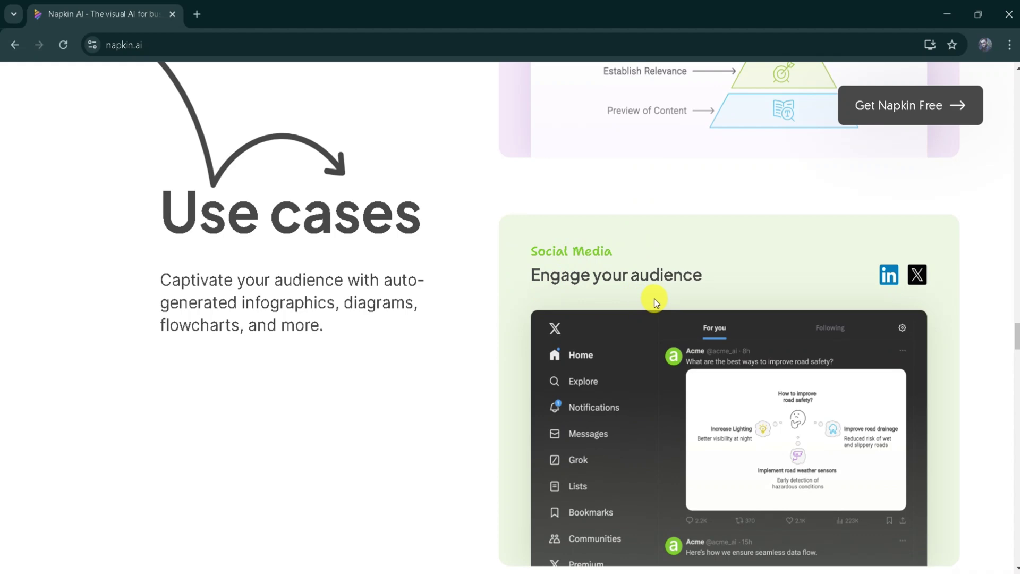
pyautogui.scroll(-7, 654, 299)
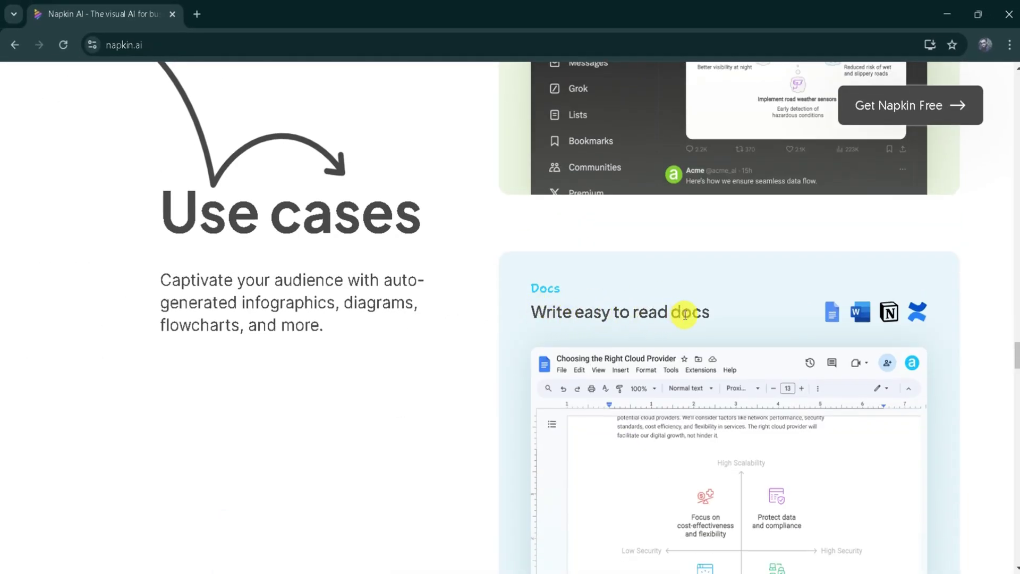
pyautogui.scroll(-10, 685, 314)
pyautogui.scroll(-2, 619, 283)
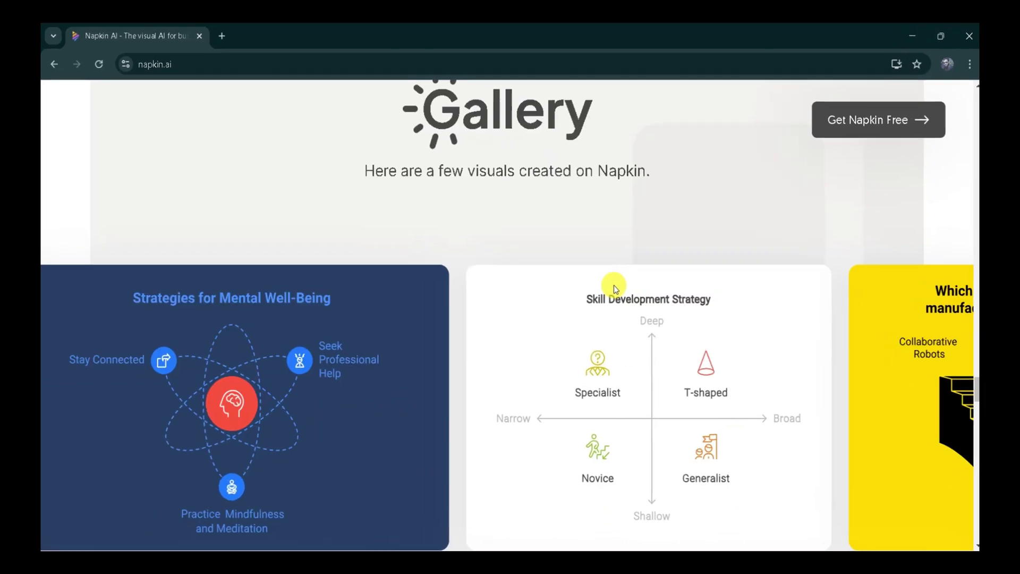
pyautogui.scroll(-2, 614, 285)
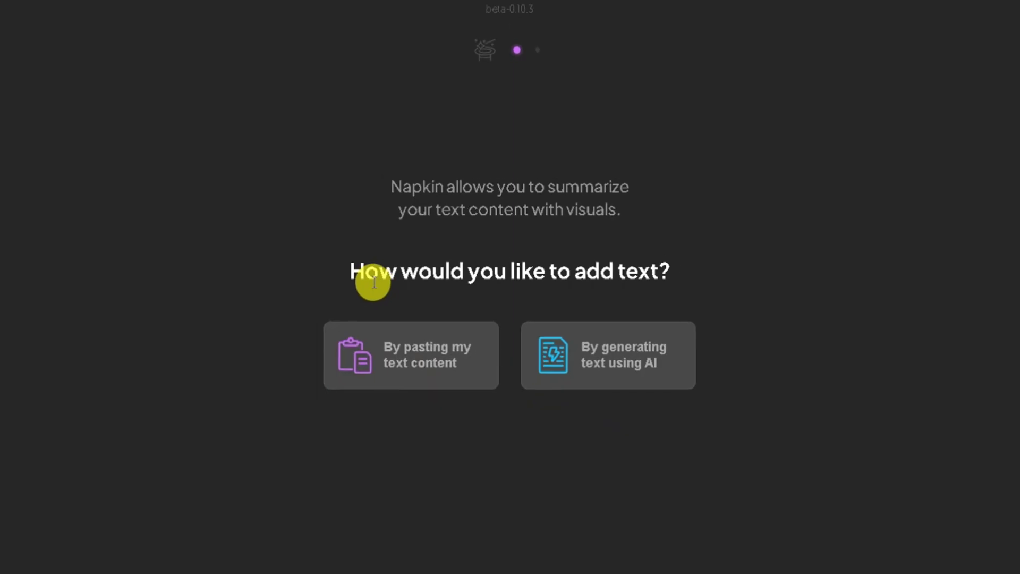
# Generate the document text using AI with the prompt "what is ai technology and also mention its type".
pyautogui.click(421, 350)
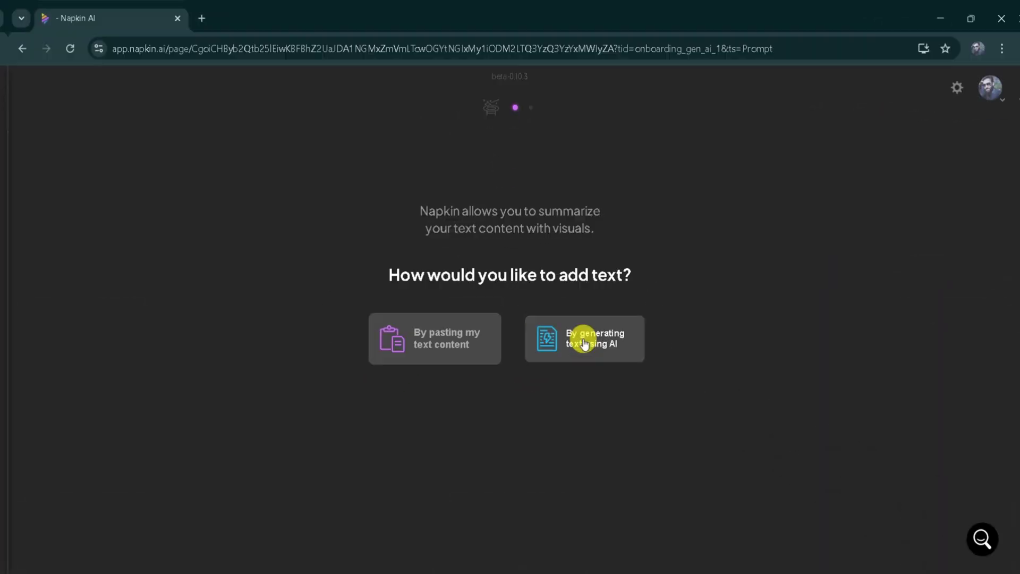
pyautogui.click(585, 340)
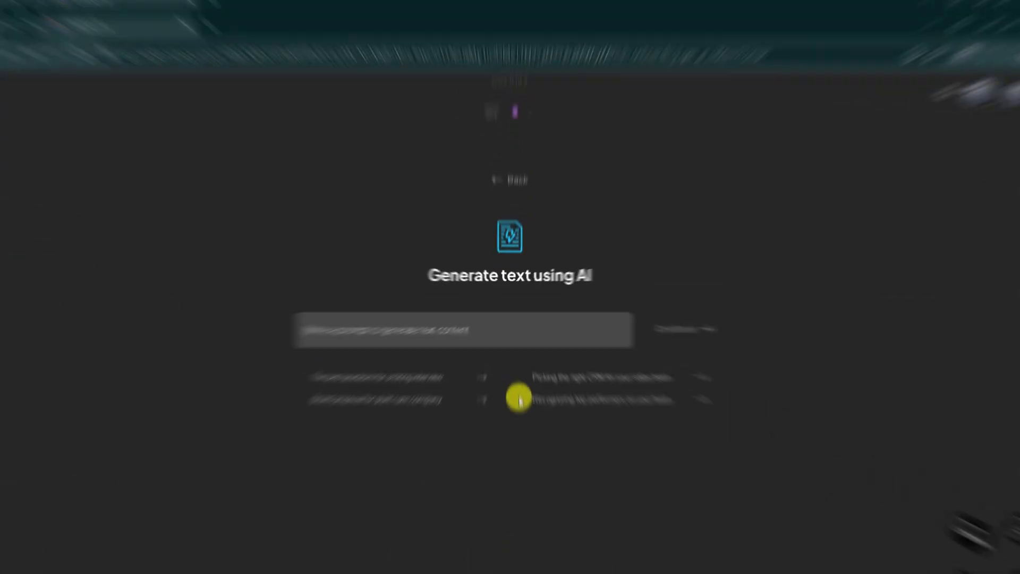
pyautogui.click(400, 332)
pyautogui.write('what is ai technology')
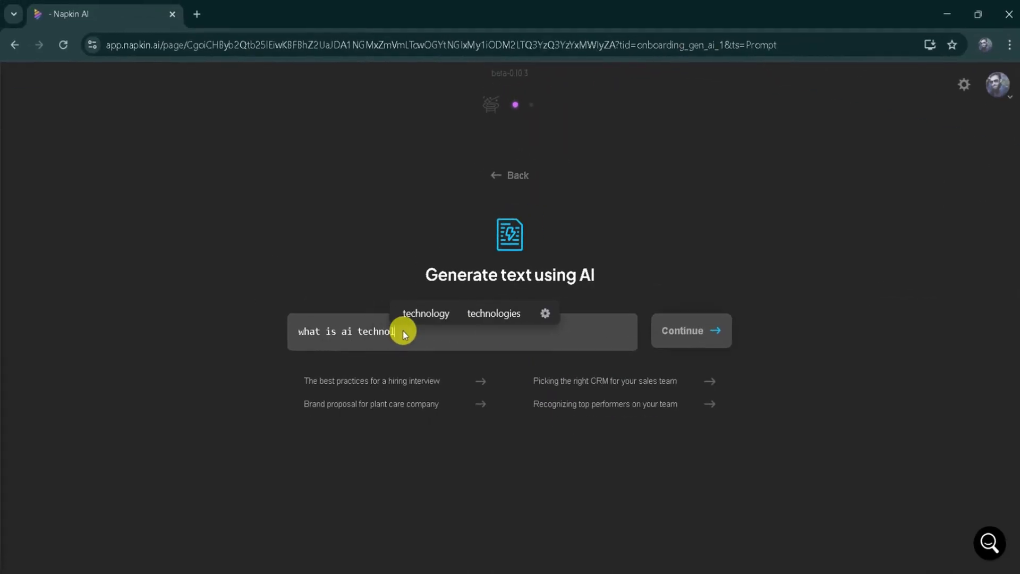
pyautogui.write(' and also mention its type')
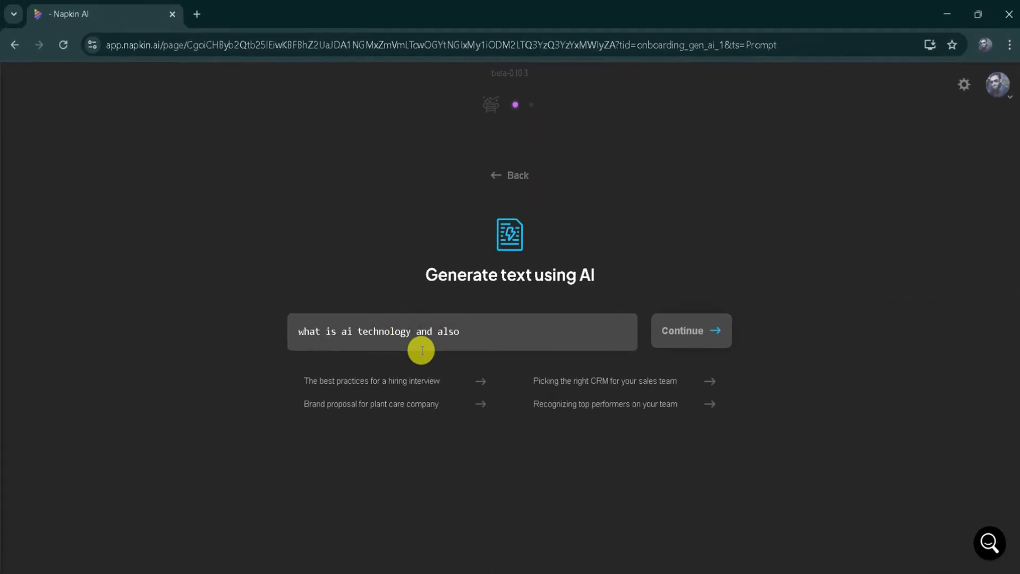
pyautogui.click(686, 335)
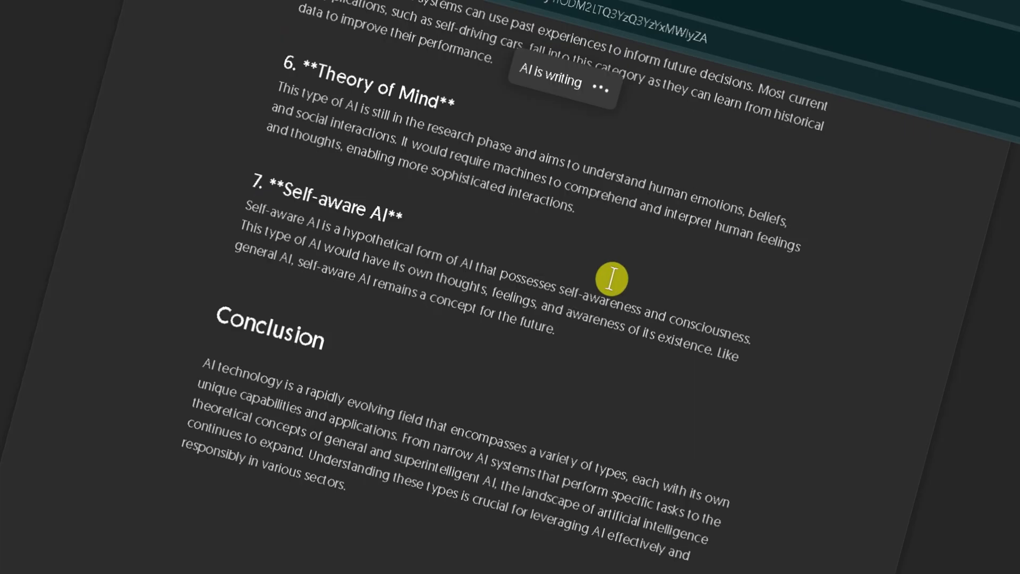
# Select the whole generated document, from the conclusion up to its title, and generate visuals for it.
pyautogui.scroll(3, 590, 259)
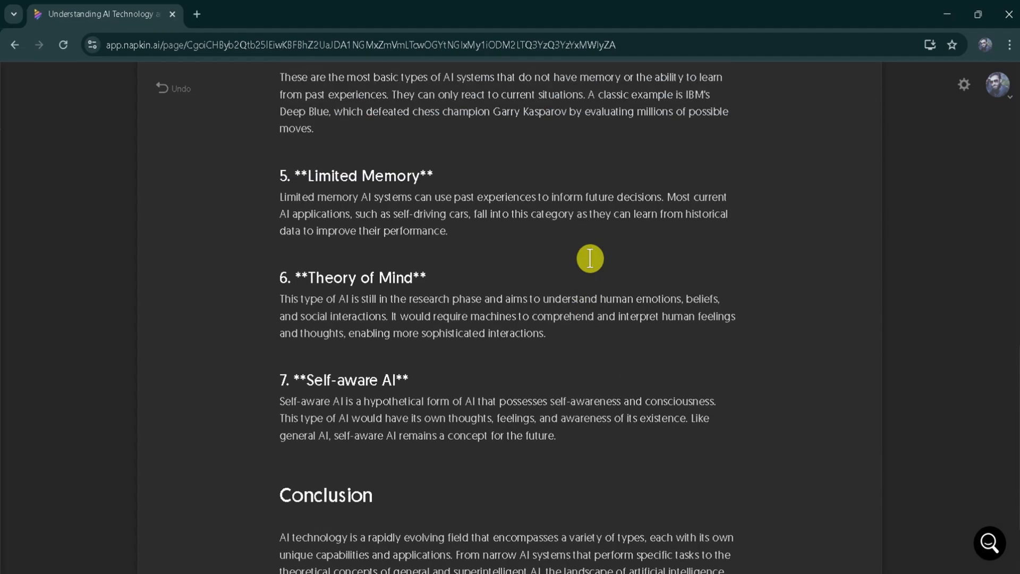
pyautogui.moveTo(424, 482); pyautogui.dragTo(283, 194)
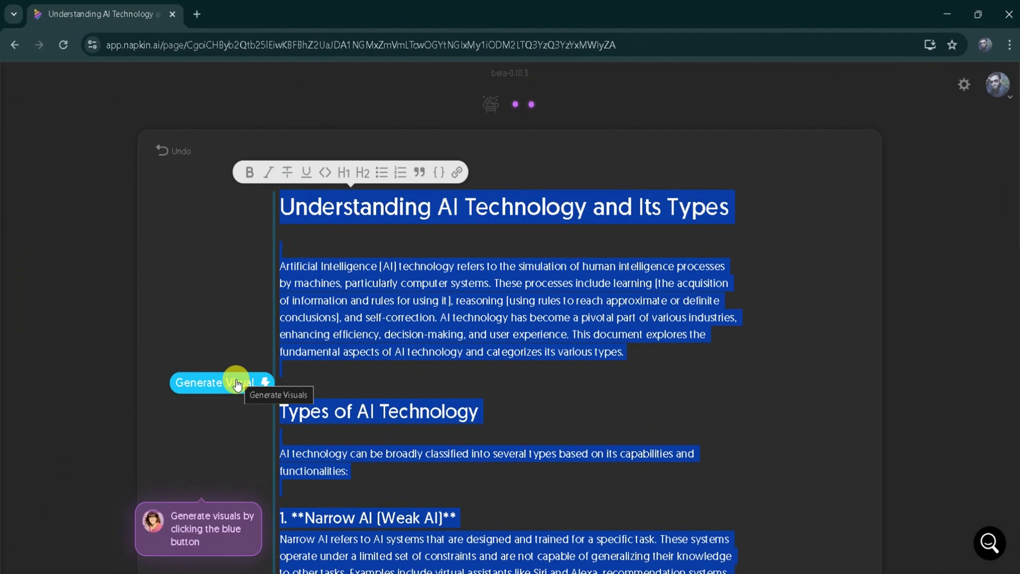
pyautogui.click(234, 380)
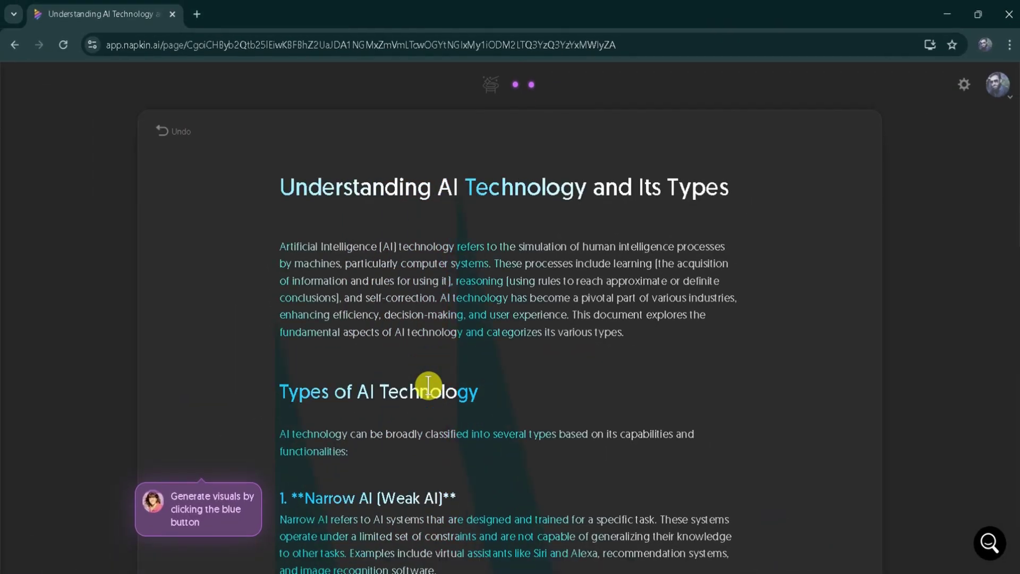
# Browse the suggested visuals below the conclusion and choose the interlaced six-loop layout titled "Exploring AI Technology".
pyautogui.scroll(-15, 426, 387)
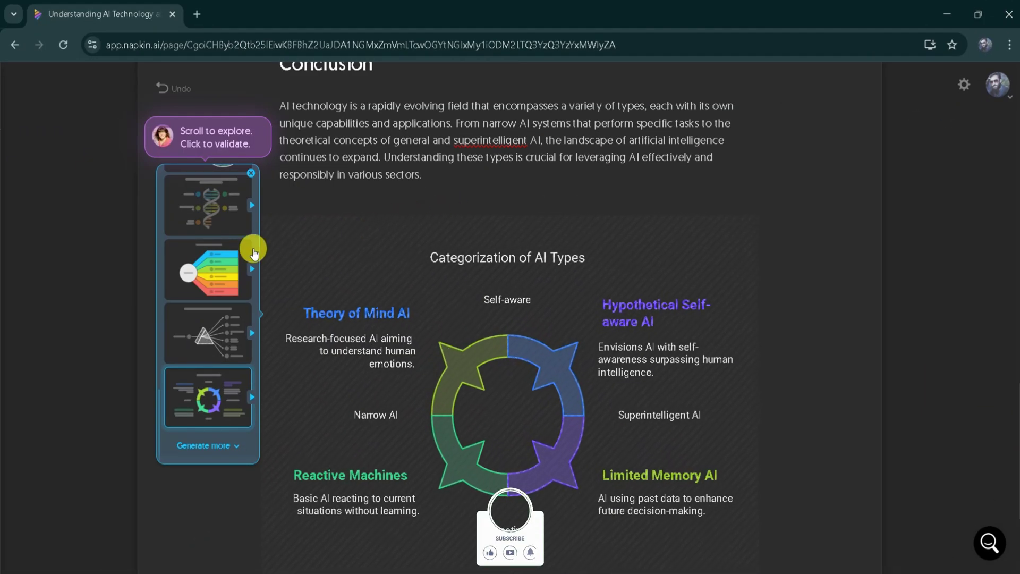
pyautogui.moveTo(222, 258)
pyautogui.scroll(2, 222, 245)
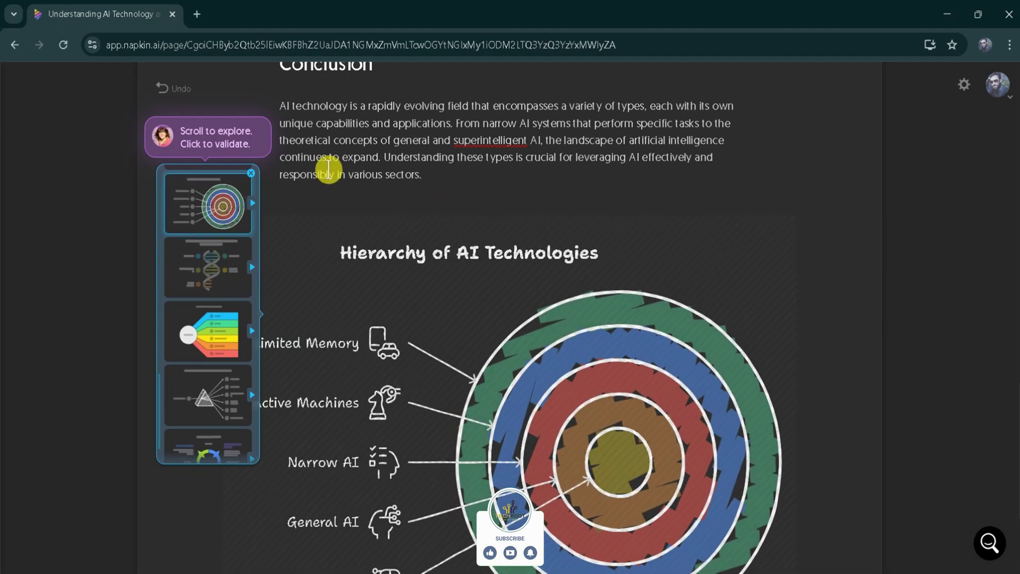
pyautogui.scroll(-2, 327, 170)
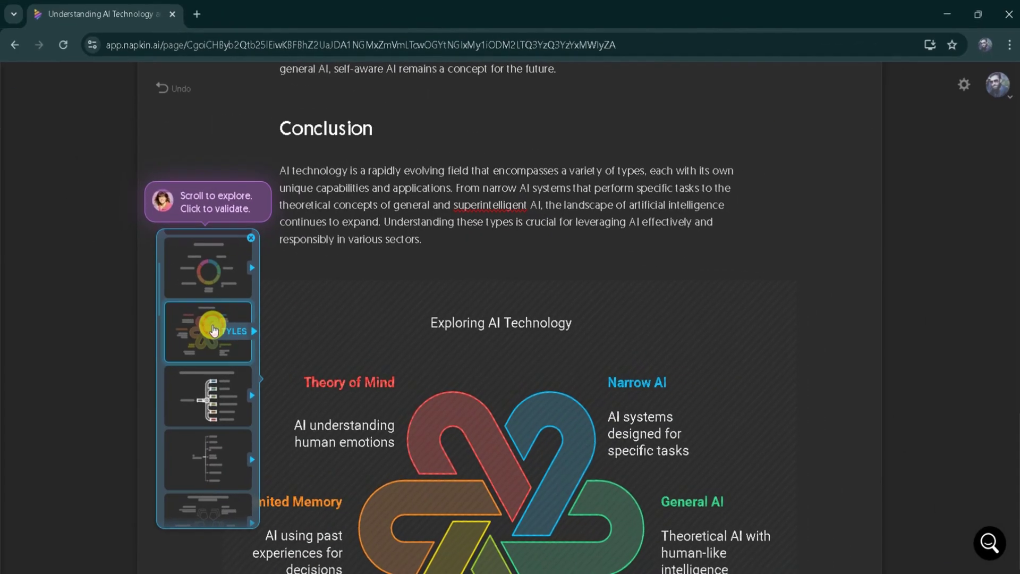
pyautogui.click(213, 330)
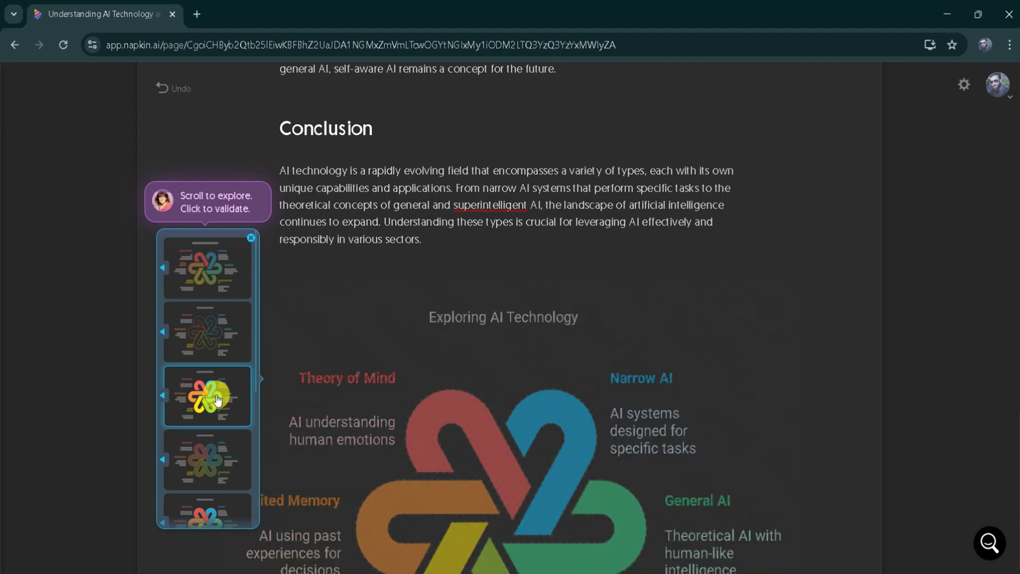
# Compare the style variants of the six-loop visual and apply the one with solid, brightly coloured loops.
pyautogui.scroll(-1, 283, 352)
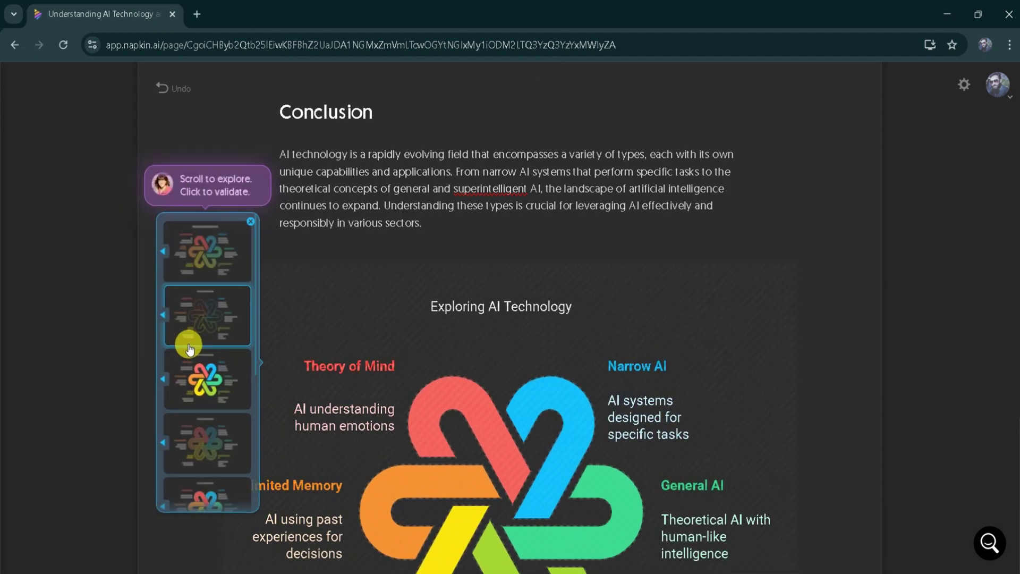
pyautogui.scroll(-1, 190, 349)
pyautogui.scroll(-2, 190, 350)
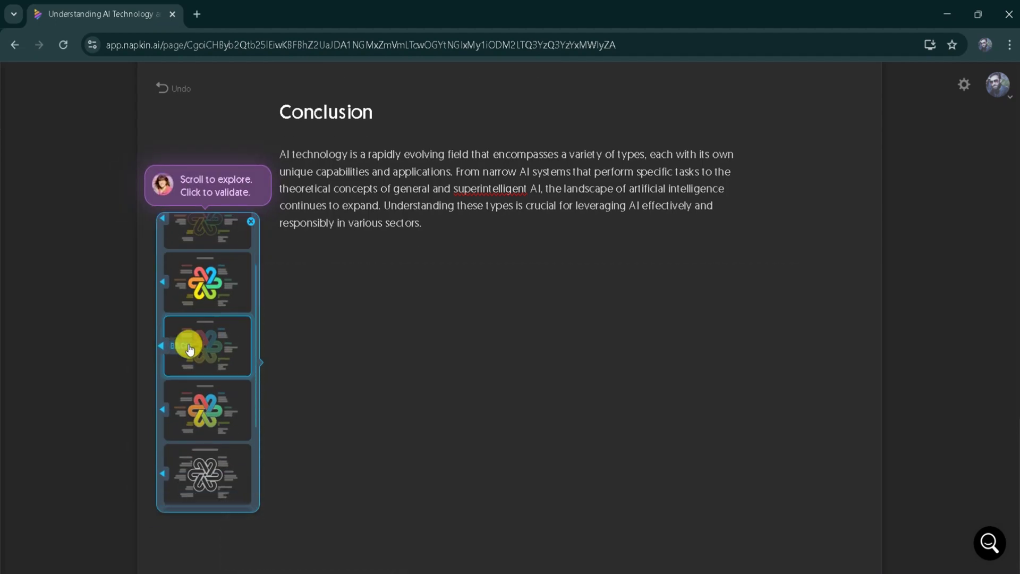
pyautogui.scroll(1, 190, 350)
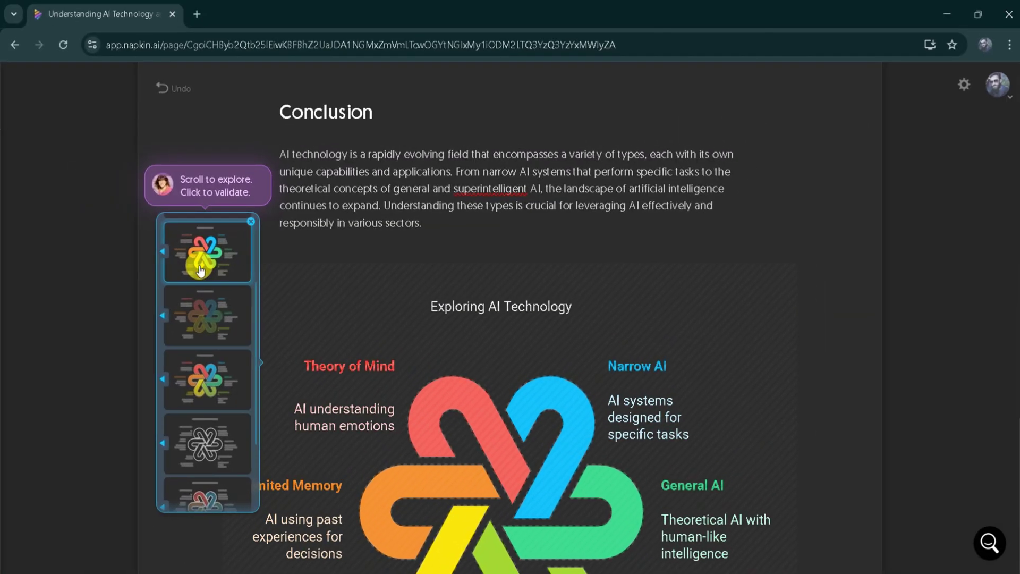
pyautogui.click(235, 268)
# Extend the visual's title to read "Exploring AI Technology and its type".
pyautogui.scroll(-3, 383, 298)
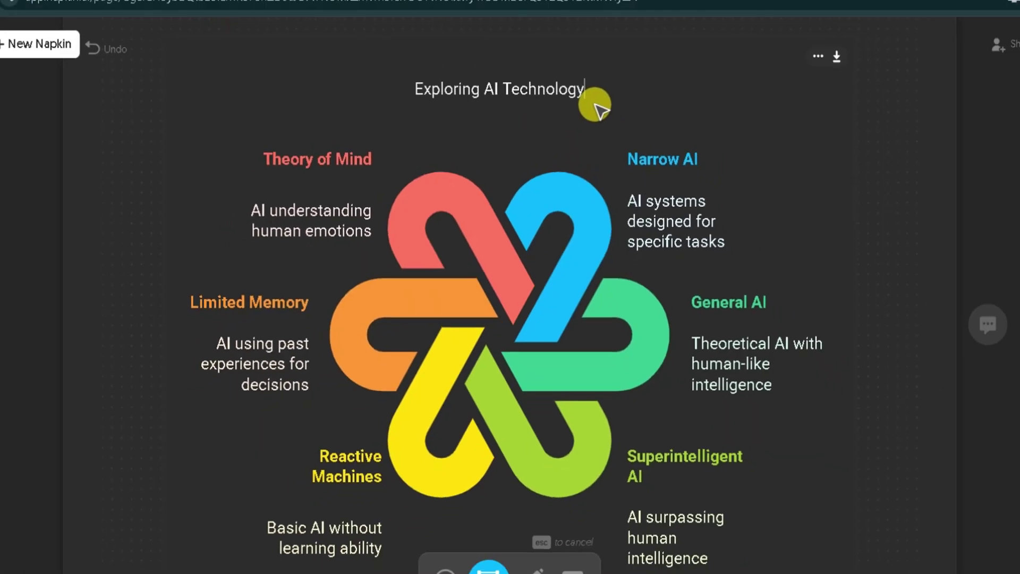
pyautogui.click(580, 133)
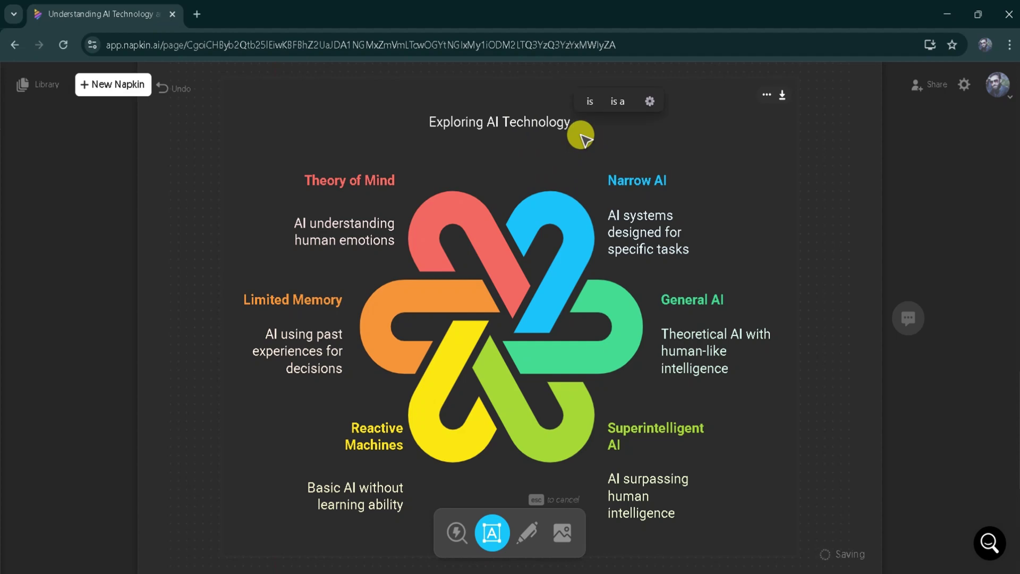
pyautogui.write('and its type')
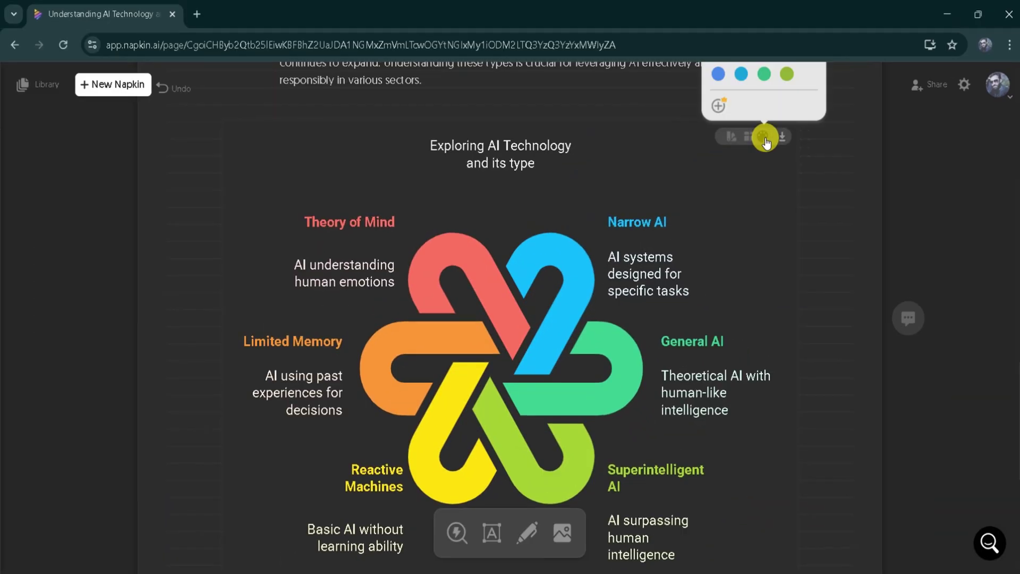
# Set the background colour of the six-loop visual to green.
pyautogui.moveTo(748, 137)
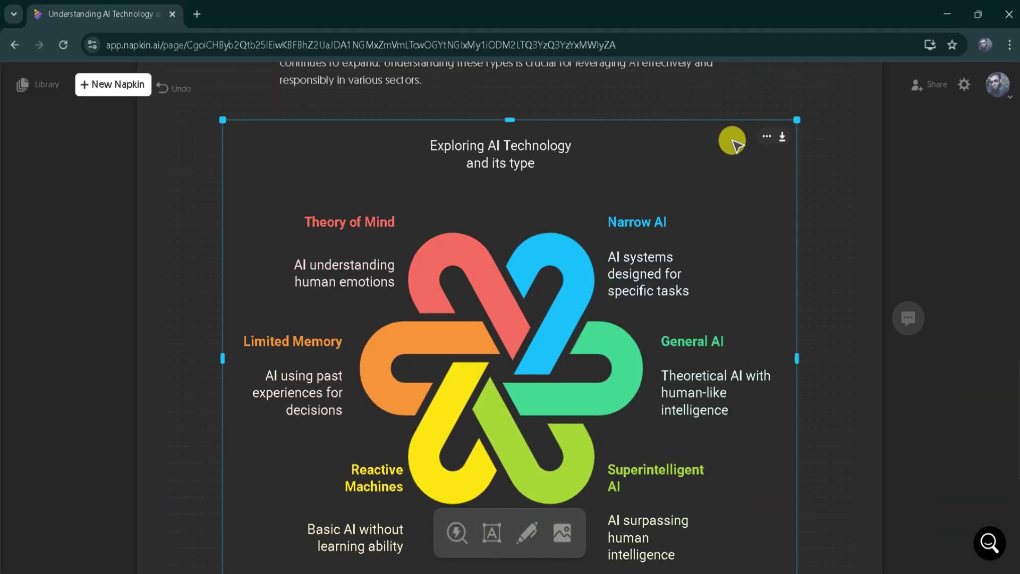
pyautogui.scroll(1, 735, 142)
pyautogui.moveTo(764, 189)
pyautogui.click(764, 123)
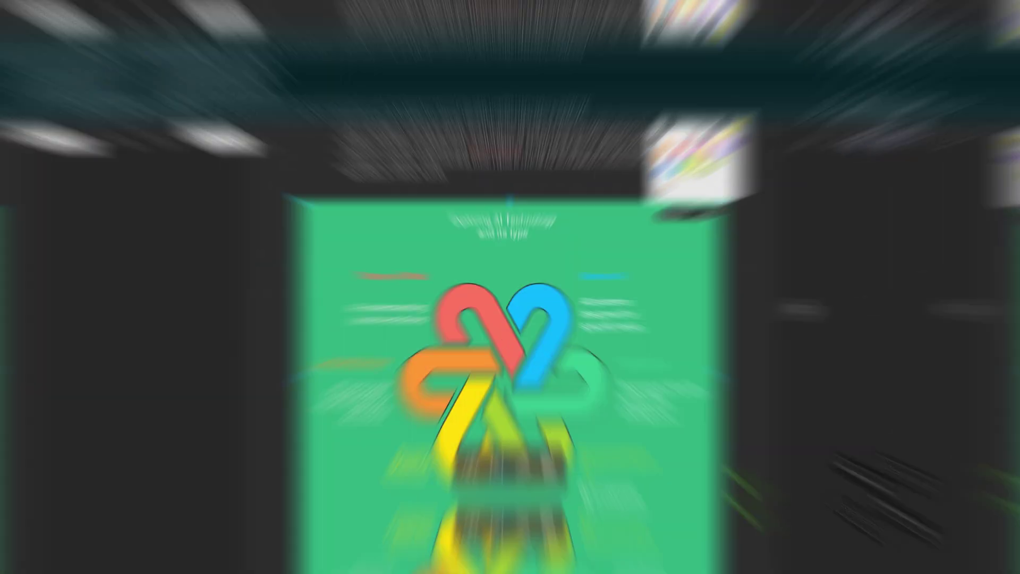
# Try blue, orange and other background colours on the six-loop visual.
pyautogui.click(741, 124)
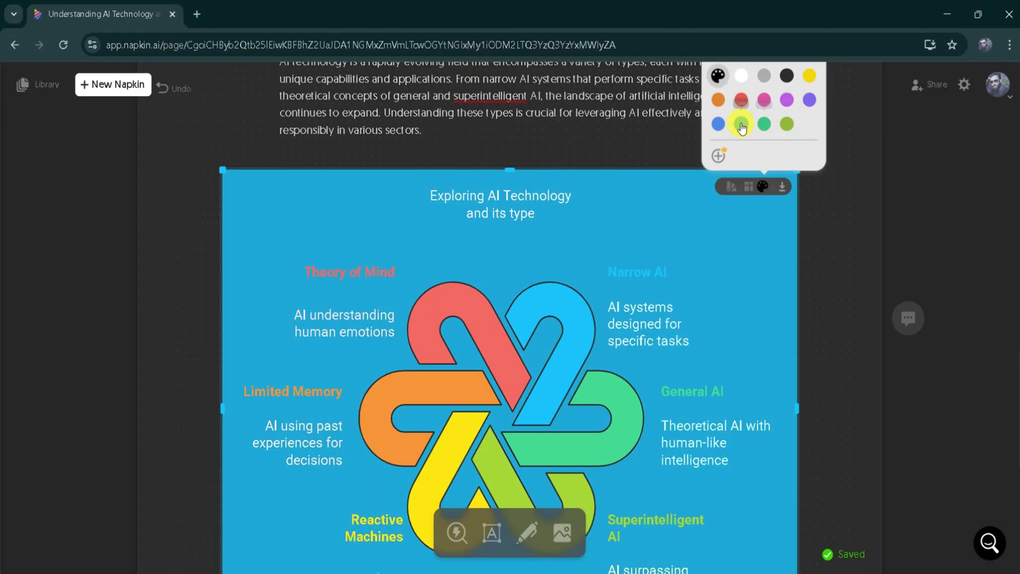
pyautogui.click(718, 99)
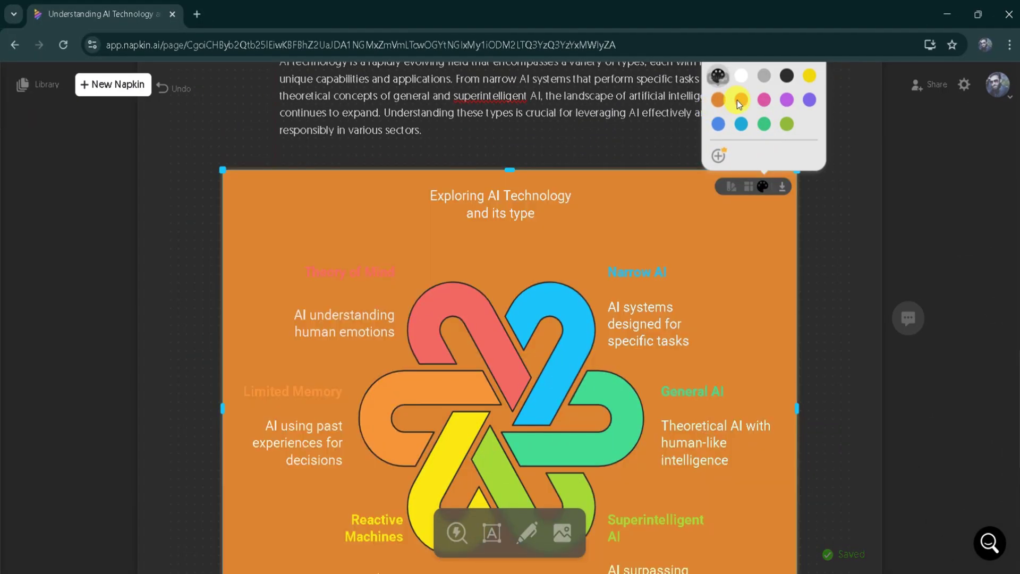
pyautogui.click(741, 100)
pyautogui.click(764, 100)
# Try the 1:1 and 16:9 aspect ratios on the six-loop visual.
pyautogui.click(749, 187)
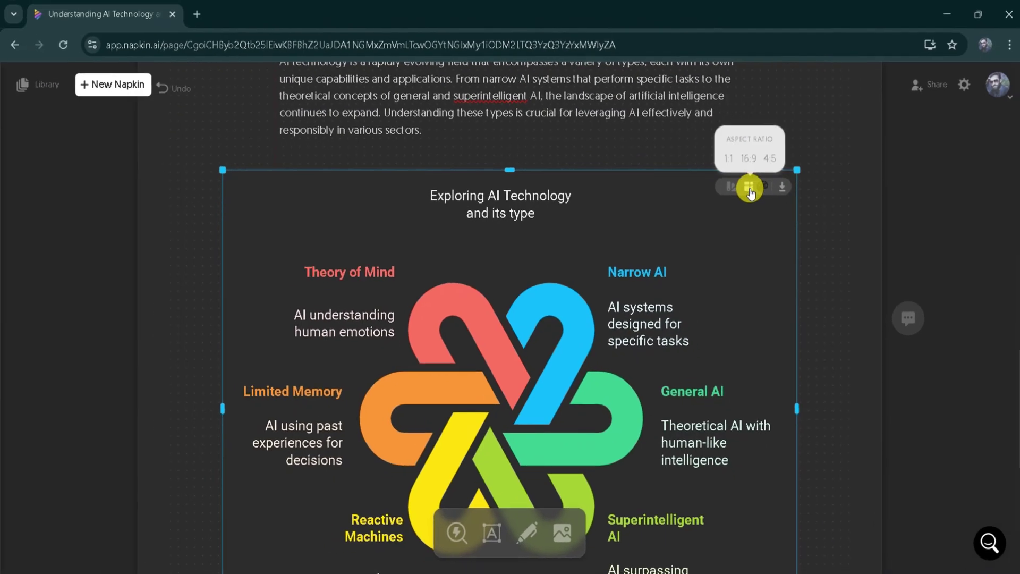
pyautogui.click(749, 159)
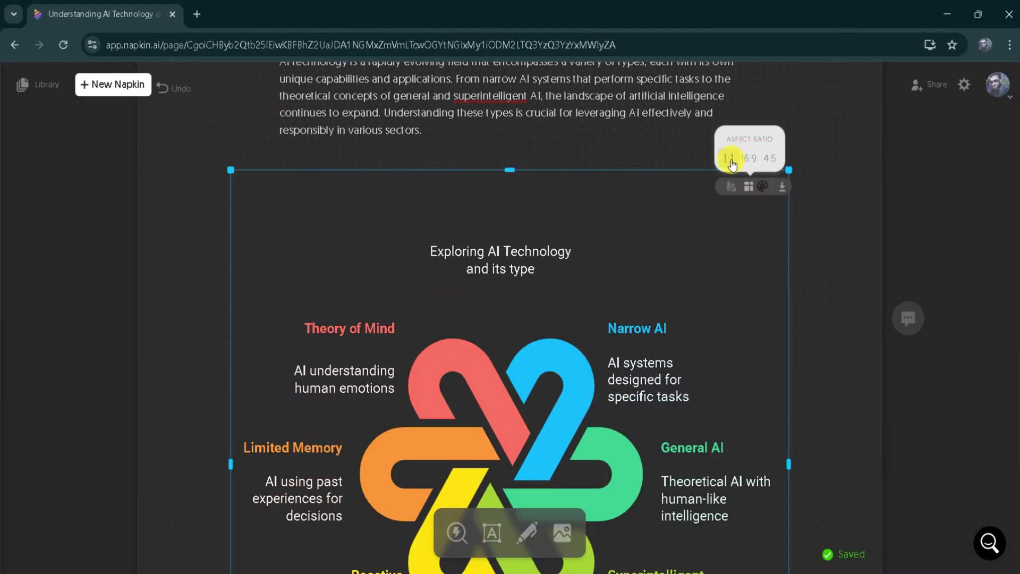
pyautogui.click(758, 160)
pyautogui.click(749, 159)
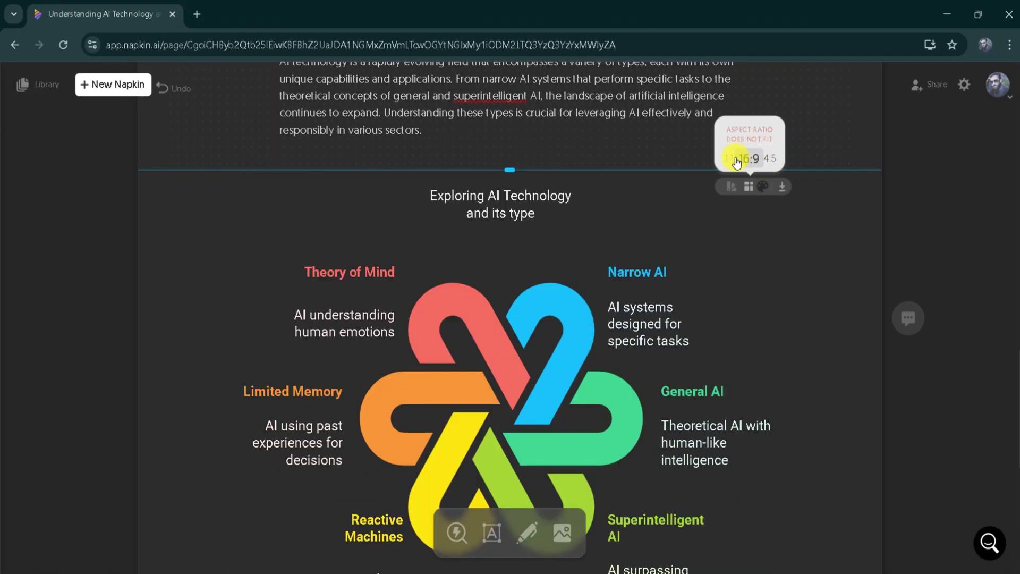
pyautogui.click(731, 160)
pyautogui.click(750, 160)
pyautogui.click(750, 159)
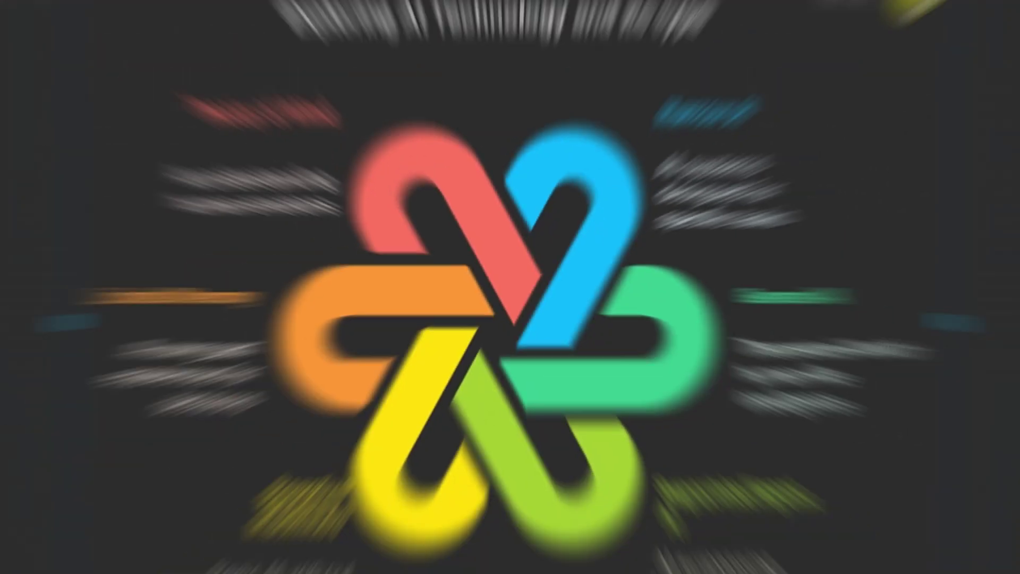
# Export the six-loop visual as a PNG in dark color mode with the background on at 1x resolution.
pyautogui.scroll(-2, 754, 159)
pyautogui.click(780, 89)
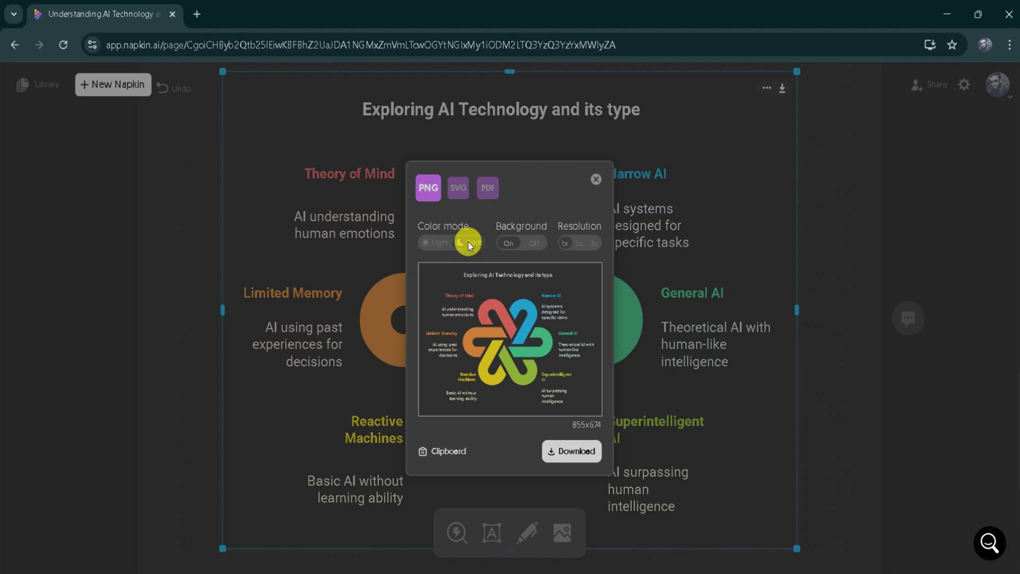
pyautogui.click(467, 243)
pyautogui.click(566, 452)
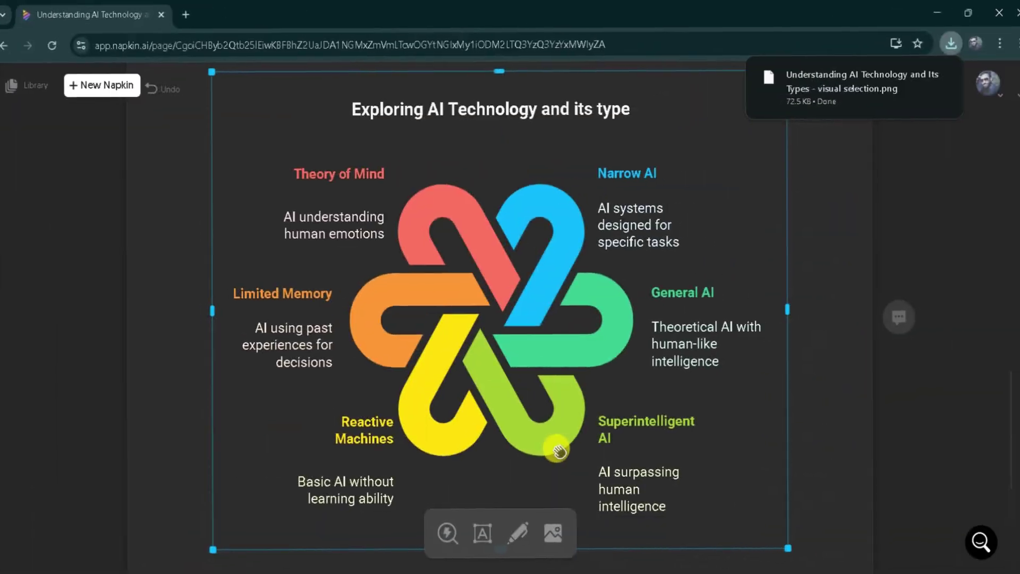
# Open the downloaded six-loop PNG, inspect it enlarged, and close the image viewer.
pyautogui.click(821, 84)
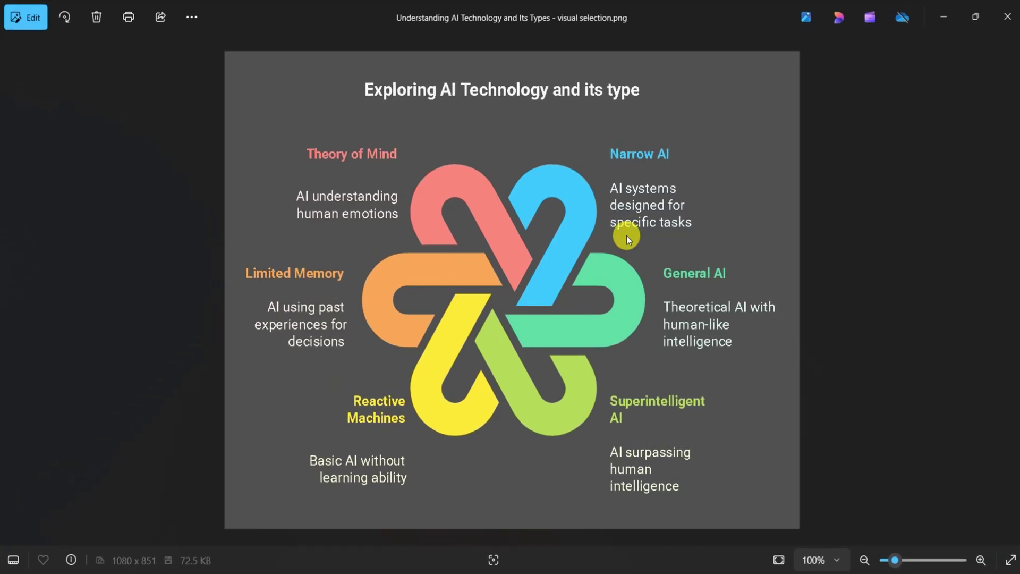
pyautogui.scroll(2, 626, 235)
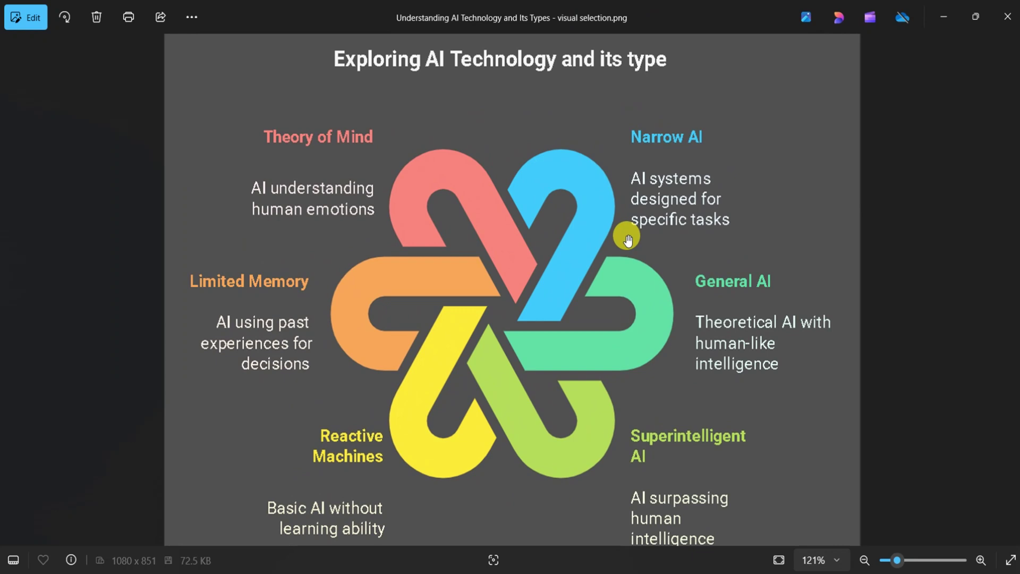
pyautogui.hotkey('alt', 'F4')
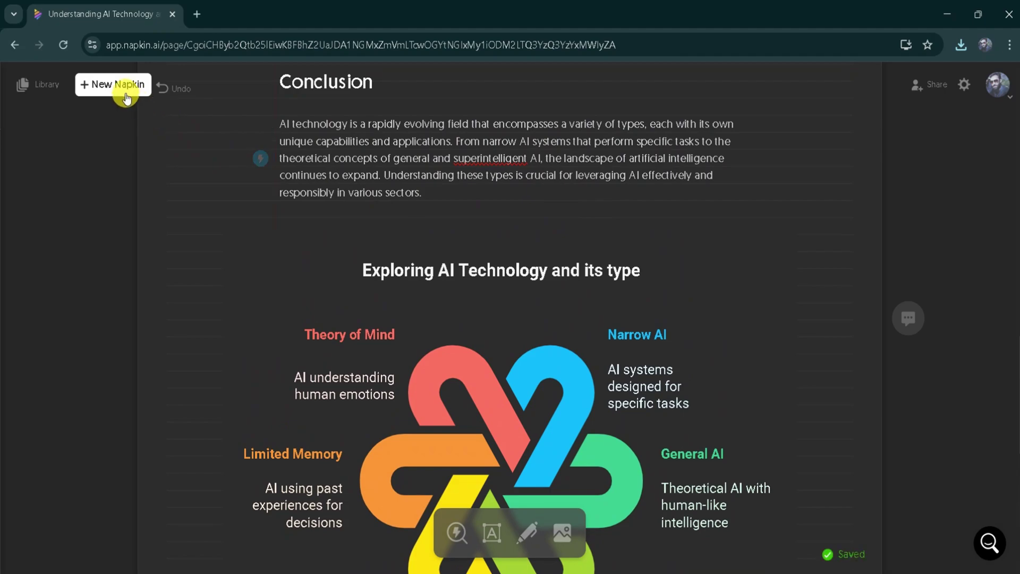
# Create a new blank napkin for the text about computers and their types.
pyautogui.click(124, 94)
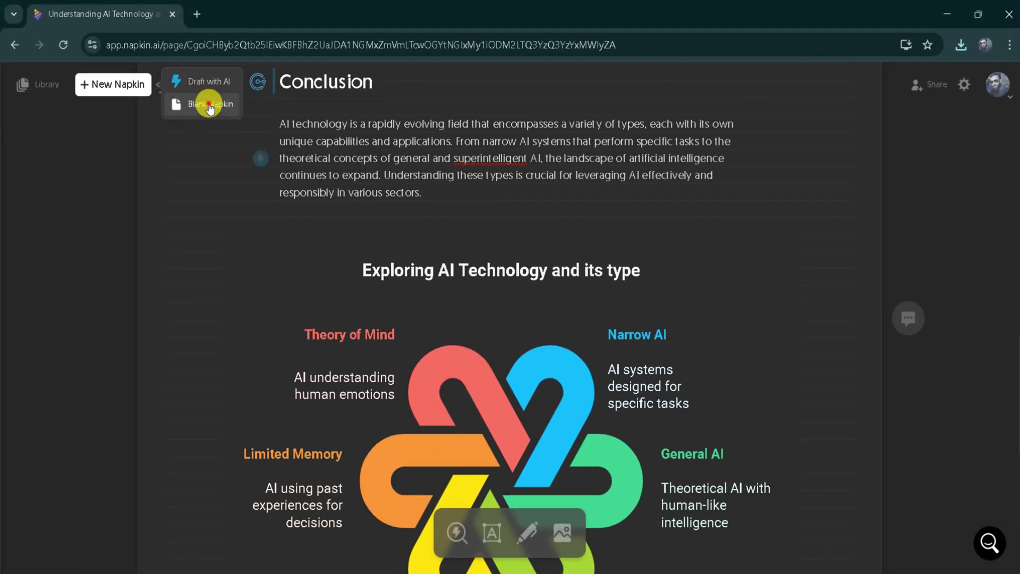
pyautogui.click(209, 105)
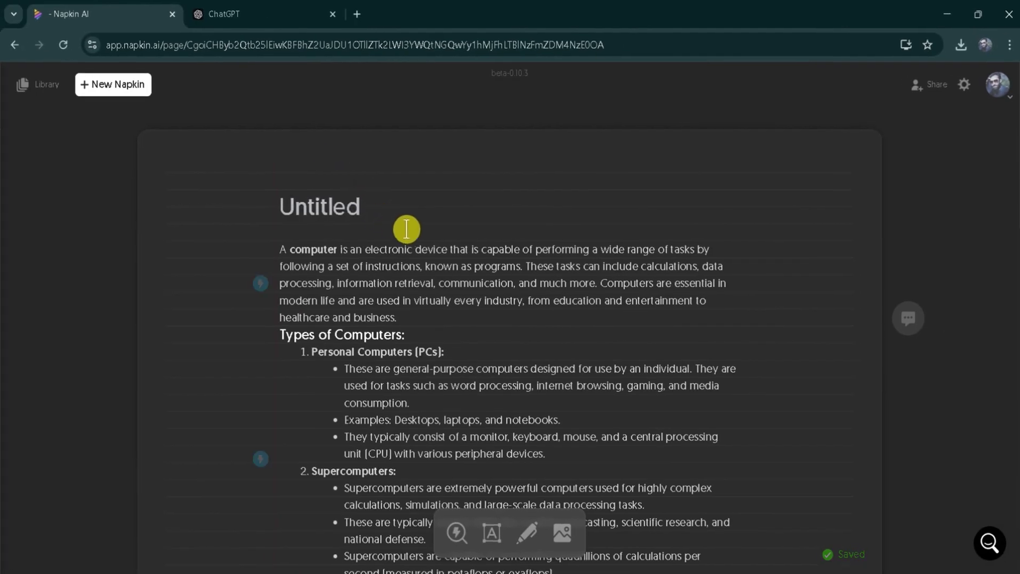
# Select all of the body text about computers and generate visuals from it.
pyautogui.hotkey('ctrl', 'a')
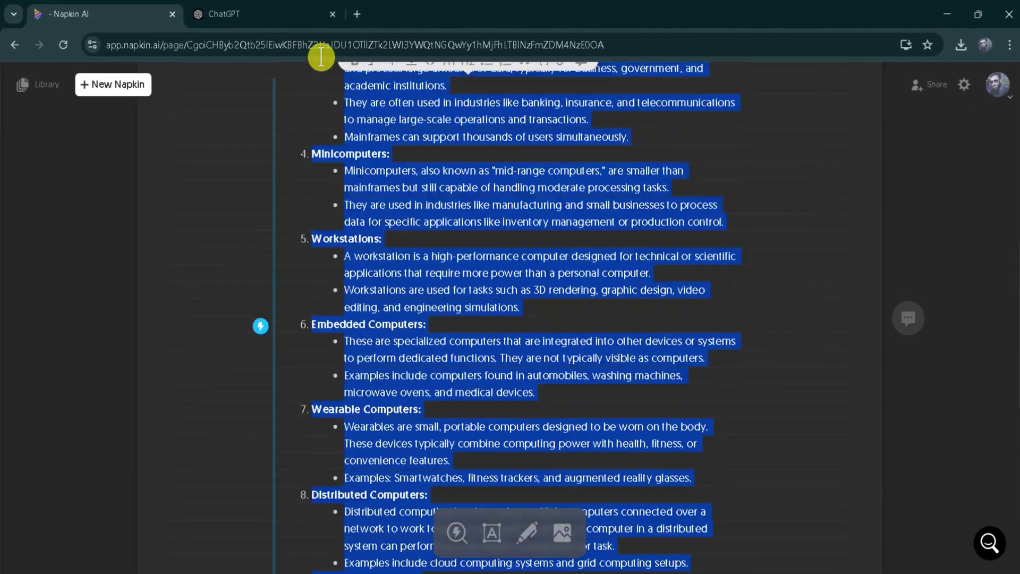
pyautogui.scroll(10, 321, 64)
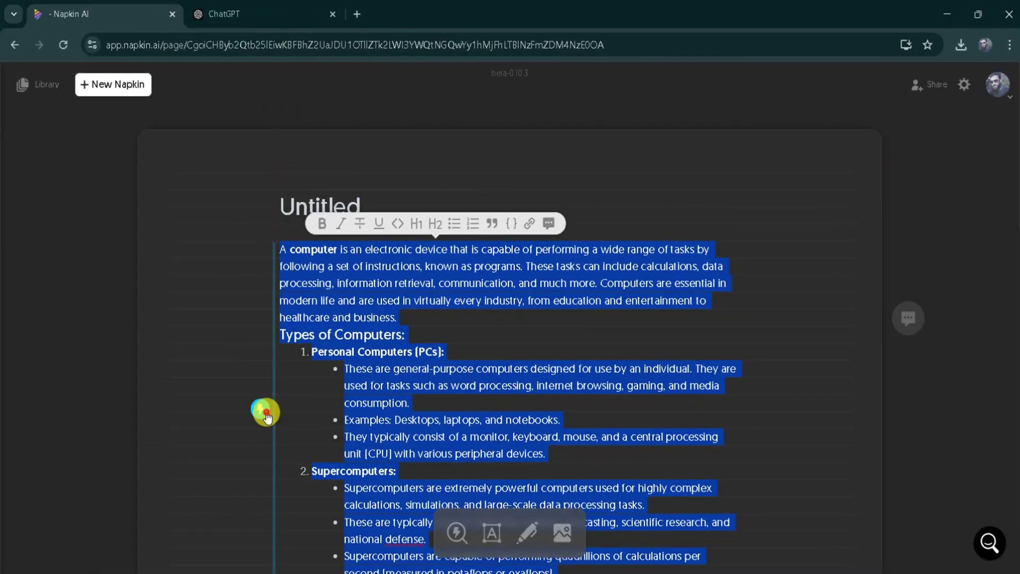
pyautogui.click(266, 413)
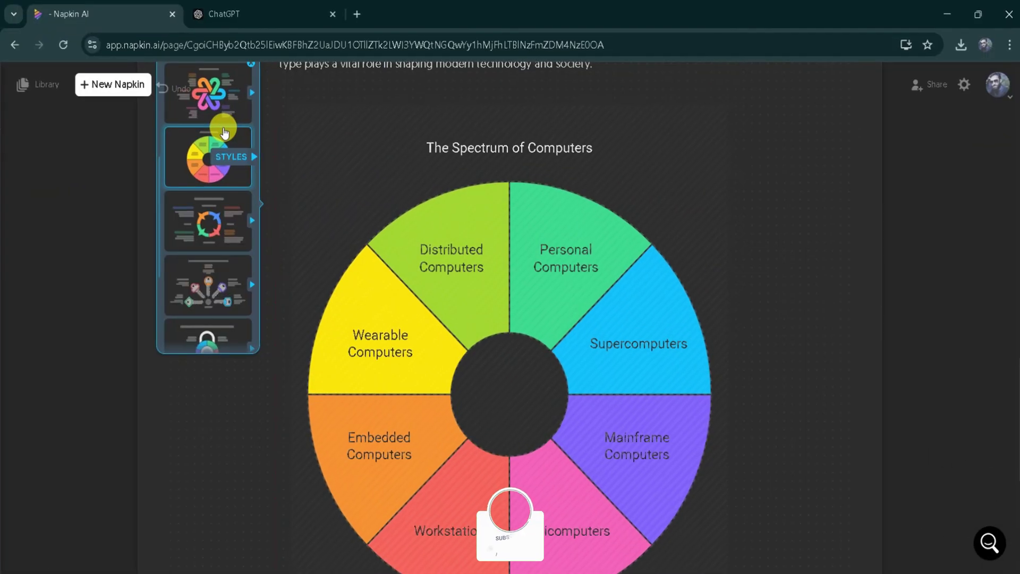
# Browse the suggested computer visuals and choose the lens layout titled "Diverse Computing Impact".
pyautogui.click(210, 215)
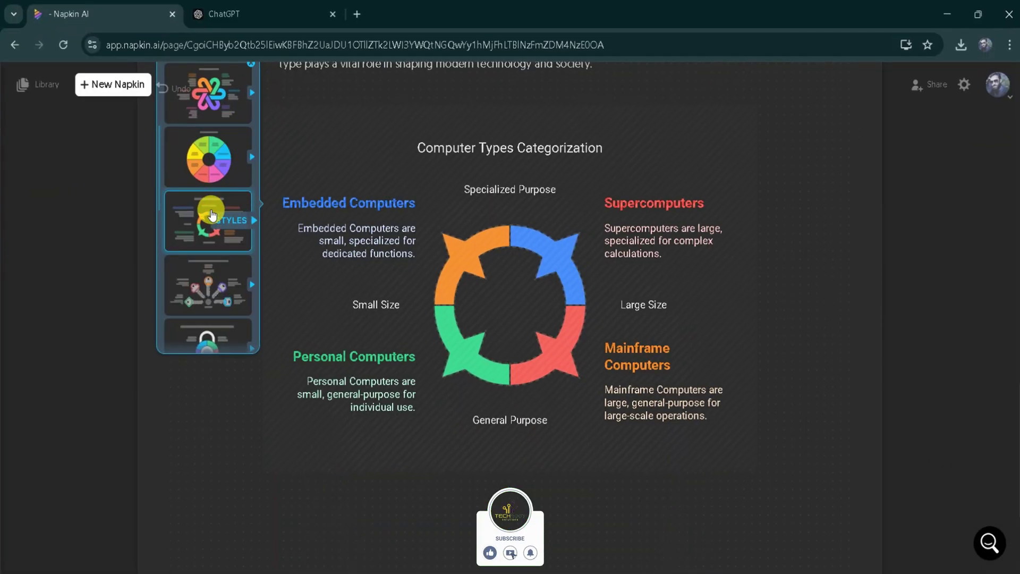
pyautogui.click(212, 279)
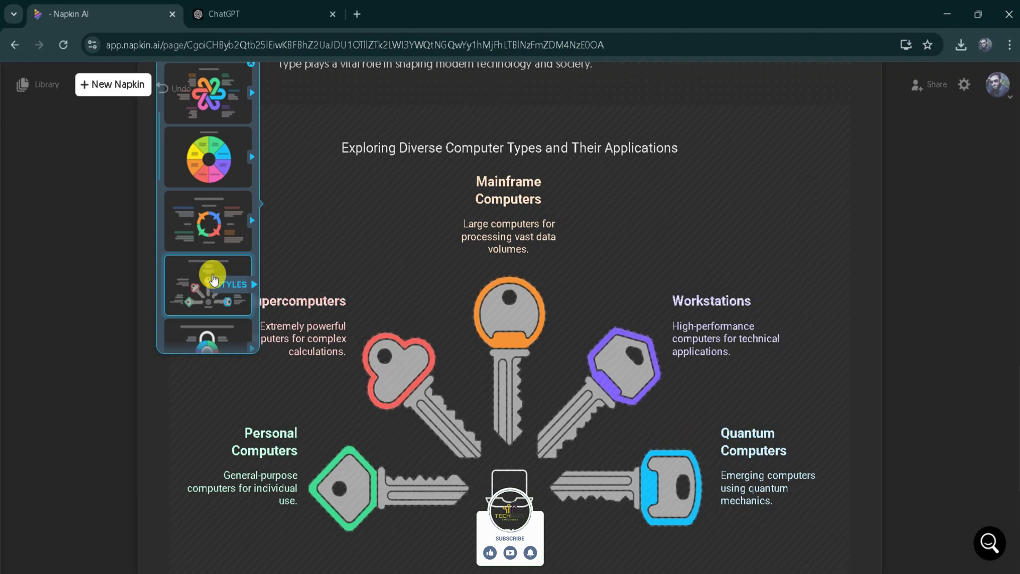
pyautogui.scroll(-2, 212, 255)
pyautogui.click(211, 241)
pyautogui.scroll(-1, 211, 247)
pyautogui.click(212, 254)
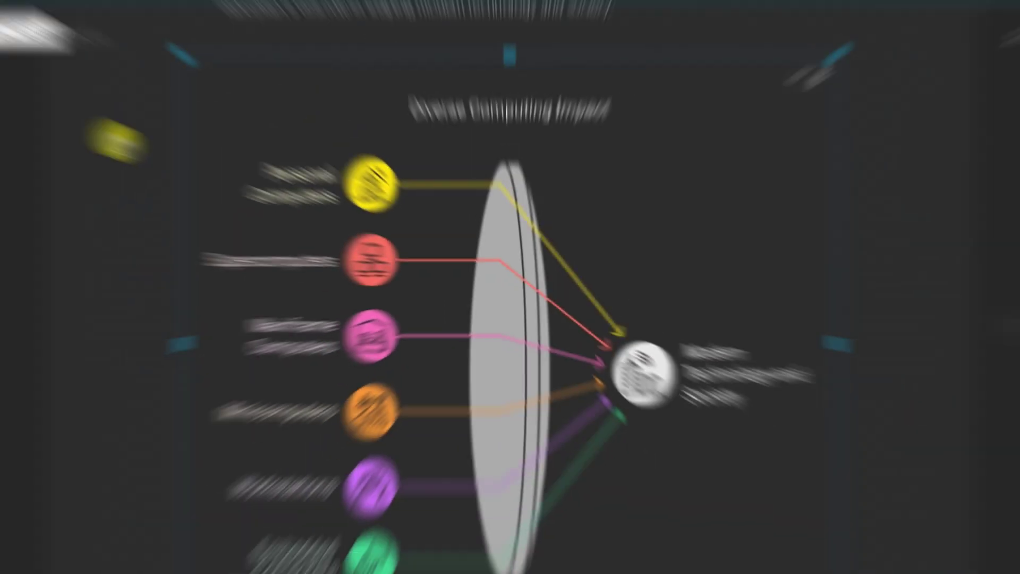
# View the options for importing an image into the napkin and dismiss them.
pyautogui.scroll(-1, 430, 259)
pyautogui.scroll(1, 431, 261)
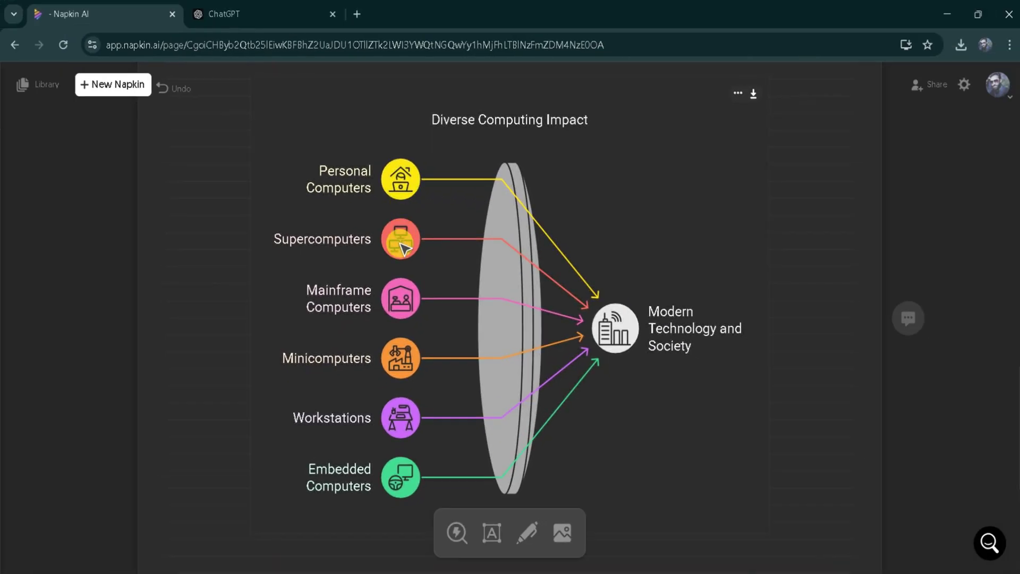
pyautogui.click(563, 534)
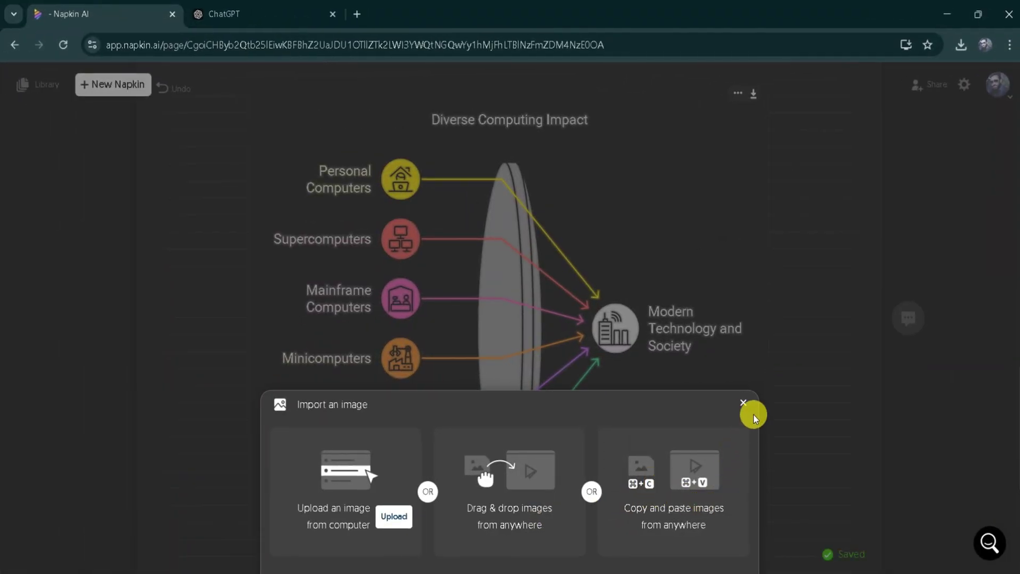
pyautogui.click(743, 403)
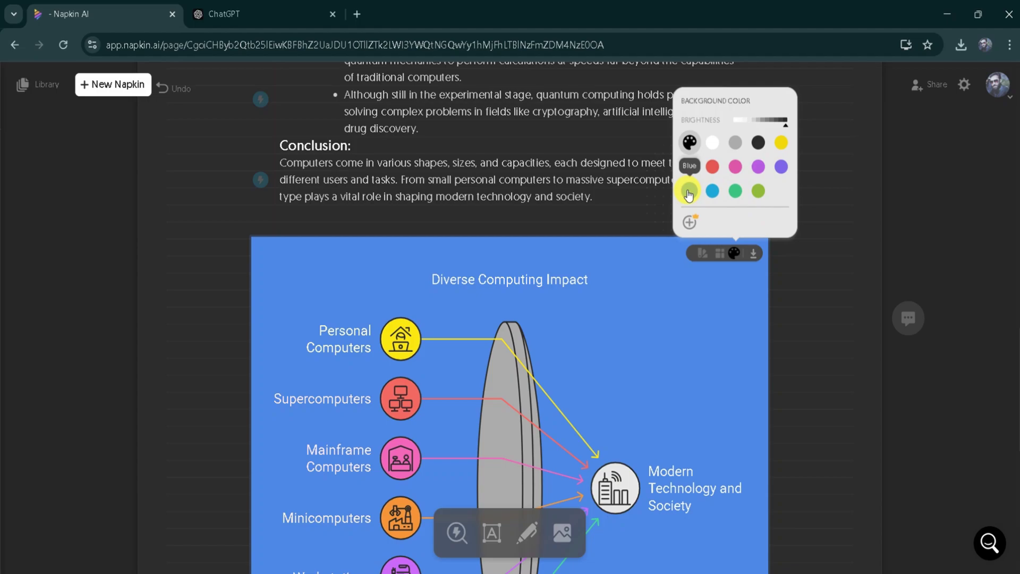
# Try the 1:1 and 4:5 aspect ratios on the "Diverse Computing Impact" visual.
pyautogui.moveTo(702, 253)
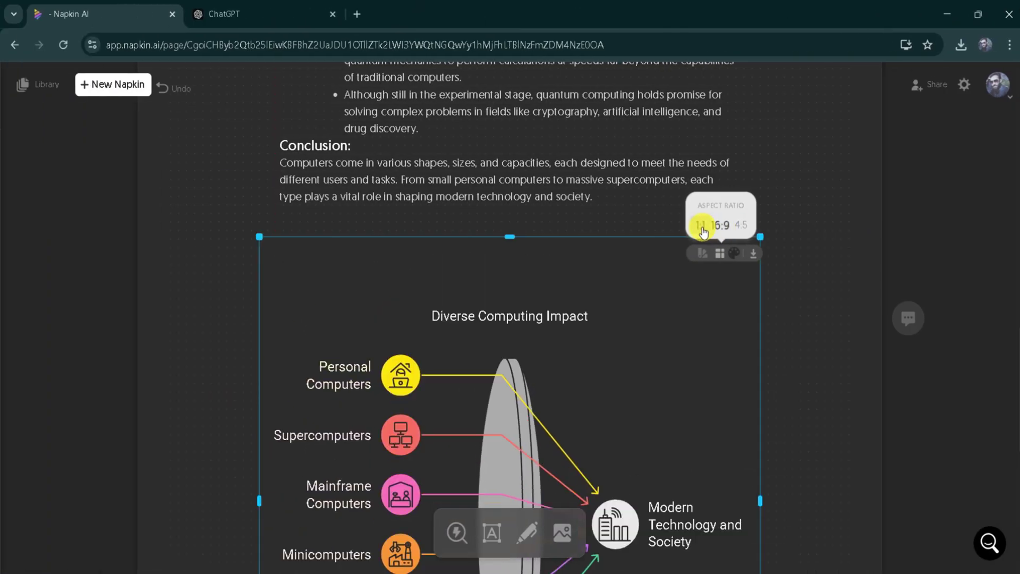
pyautogui.click(703, 231)
pyautogui.click(741, 224)
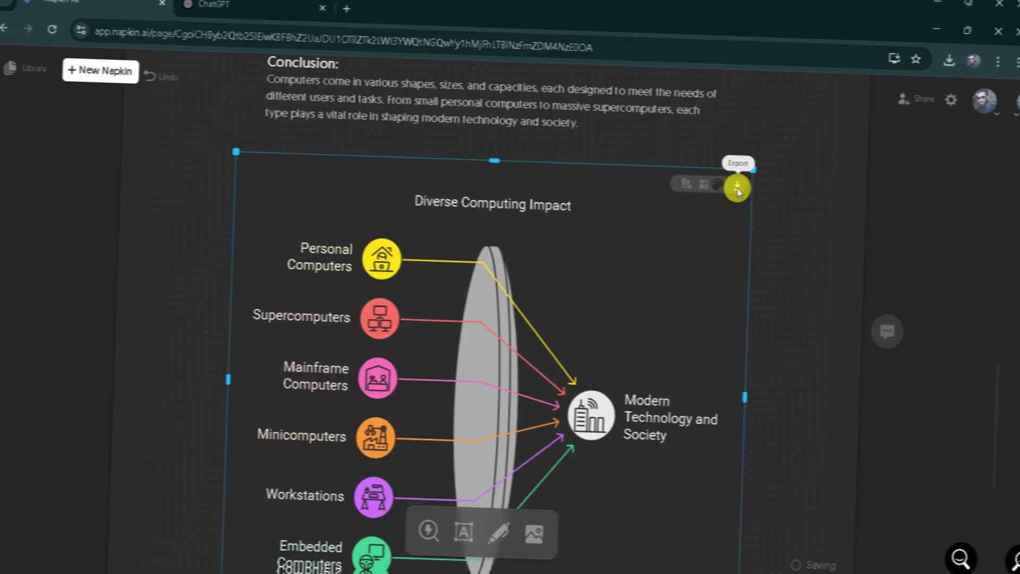
# Export the lens visual as a PNG in dark mode with the background off at 3x resolution, and open the downloaded file.
pyautogui.click(753, 181)
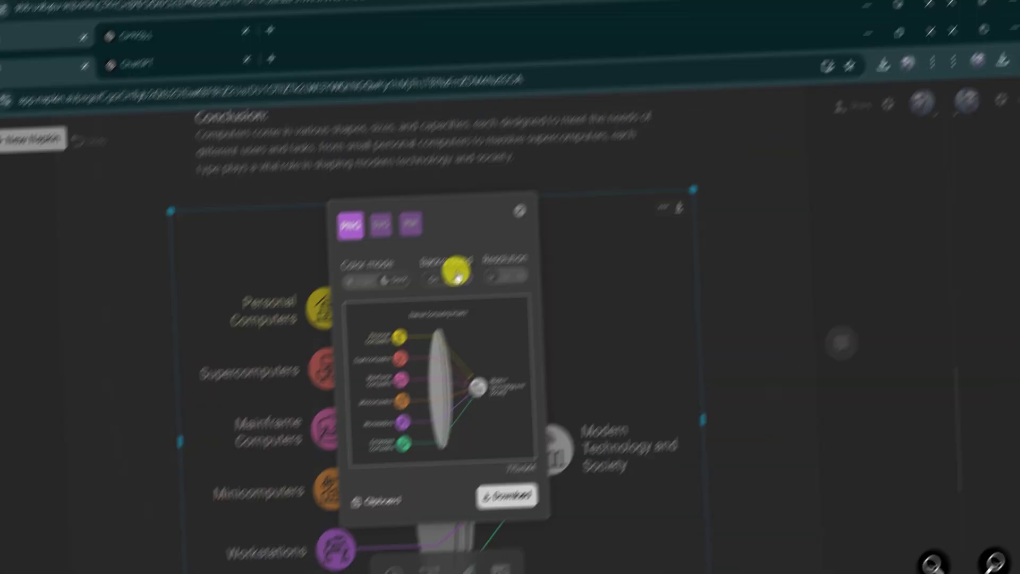
pyautogui.click(533, 239)
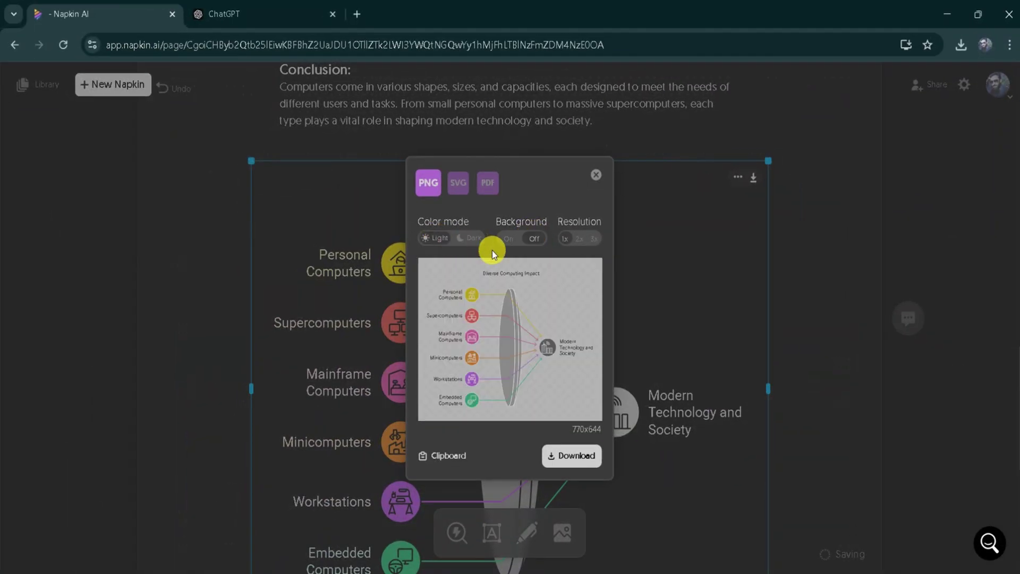
pyautogui.click(593, 238)
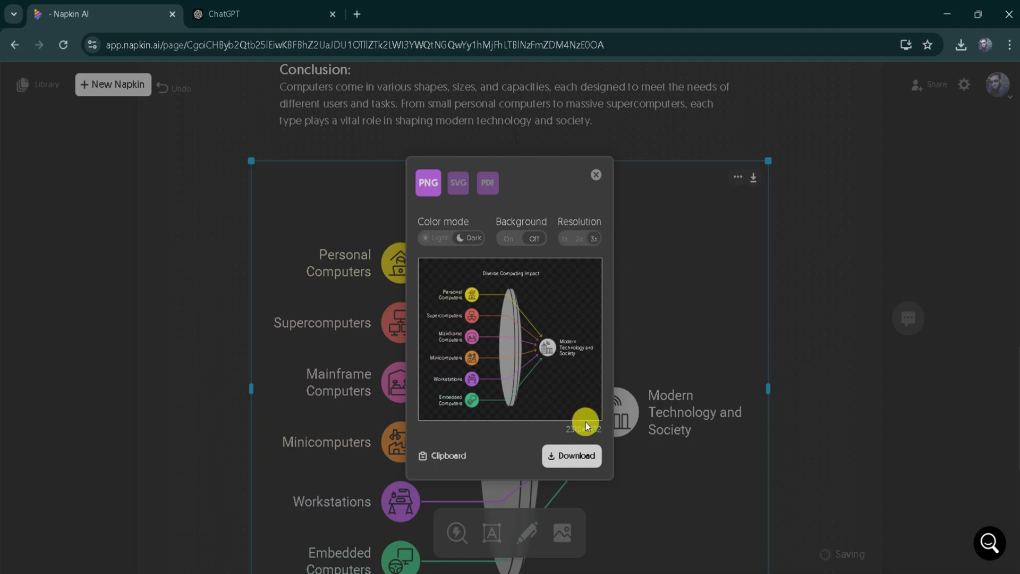
pyautogui.click(579, 456)
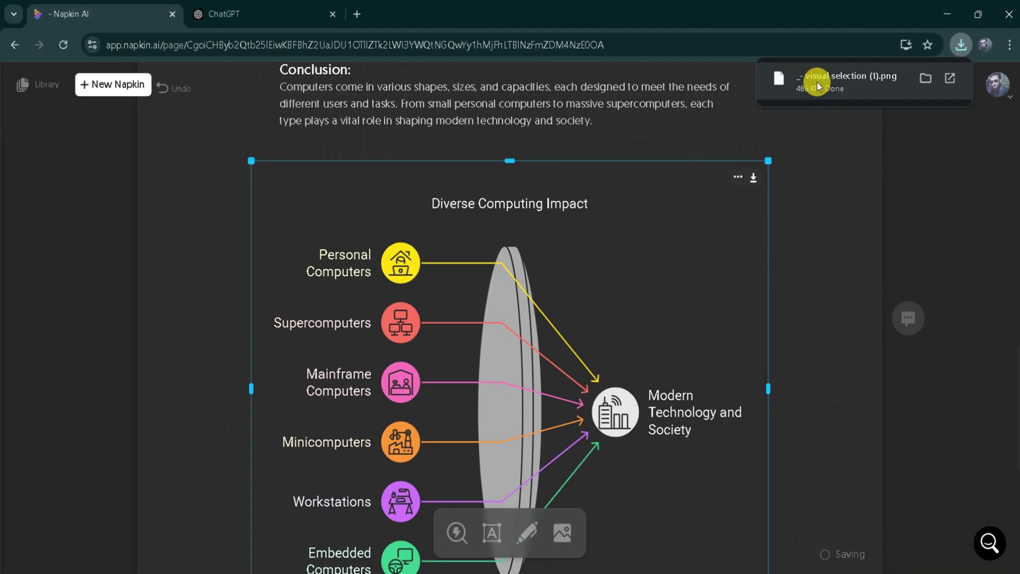
pyautogui.click(818, 85)
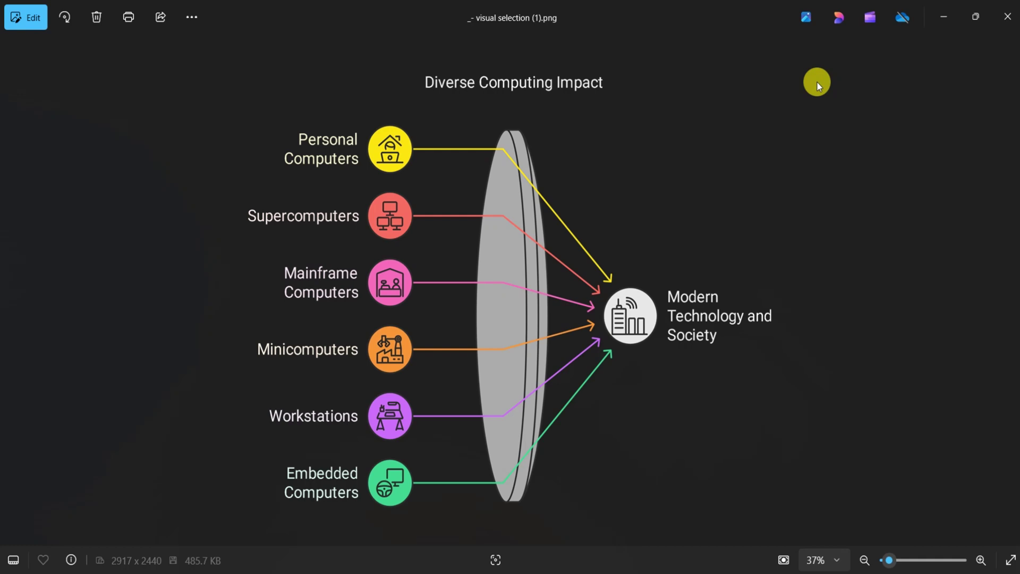